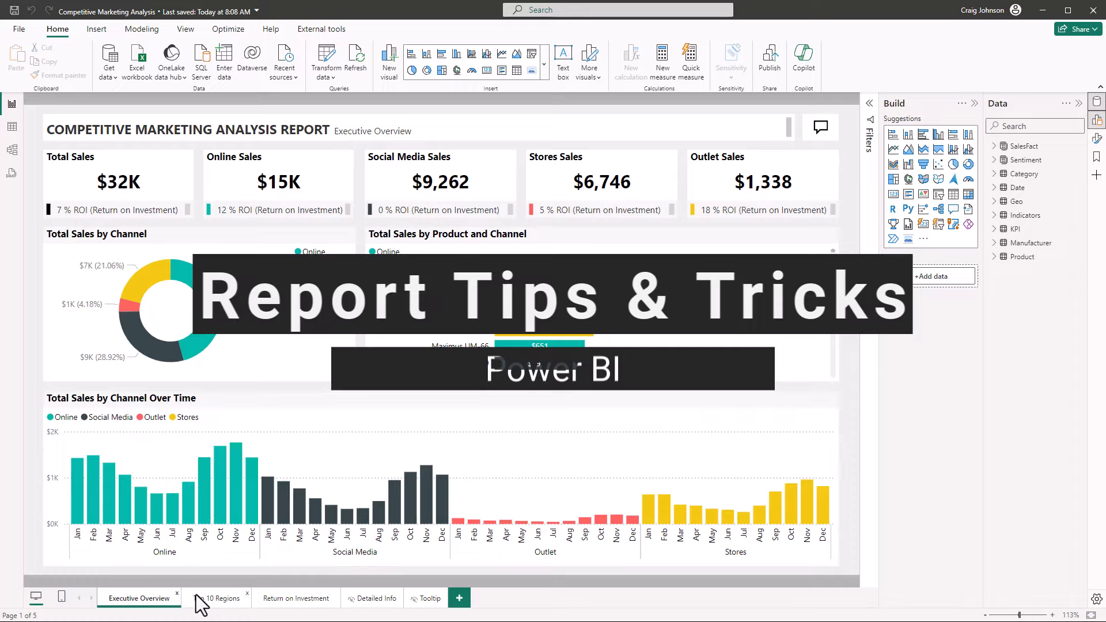
- Look through the Top 10 Regions, Return on Investment and Executive Overview pages to review the report's current color design
click(212, 599)
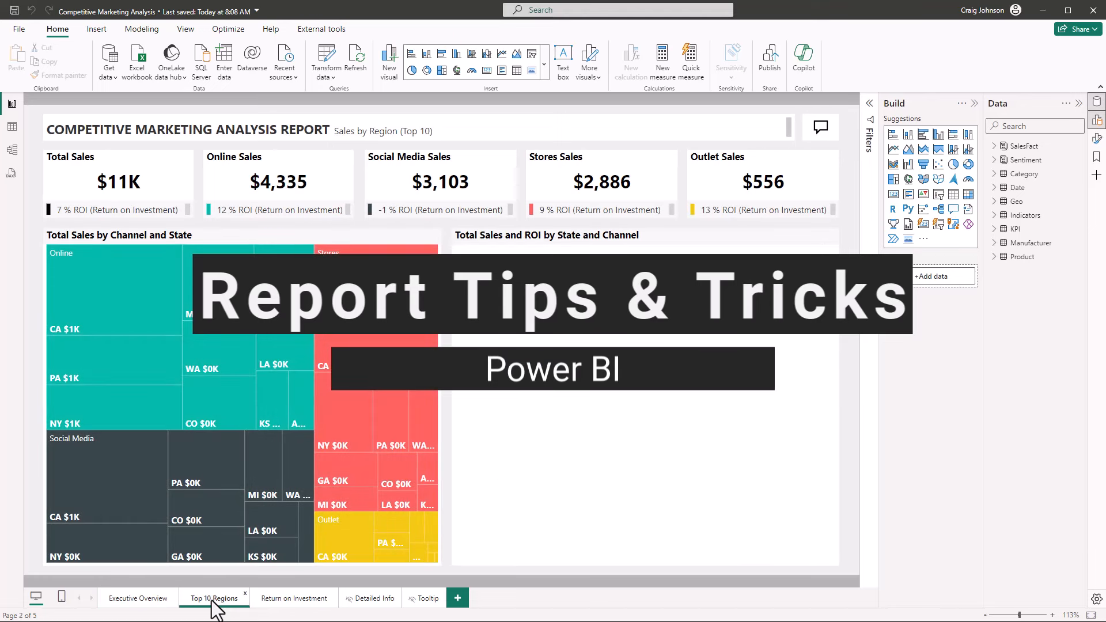
click(285, 600)
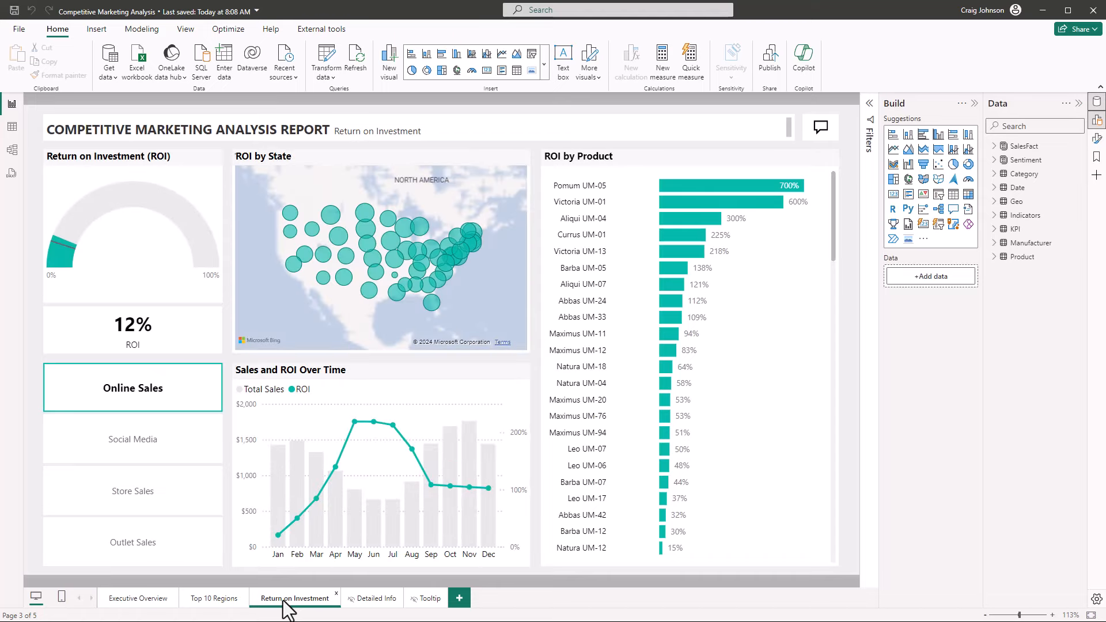
click(144, 600)
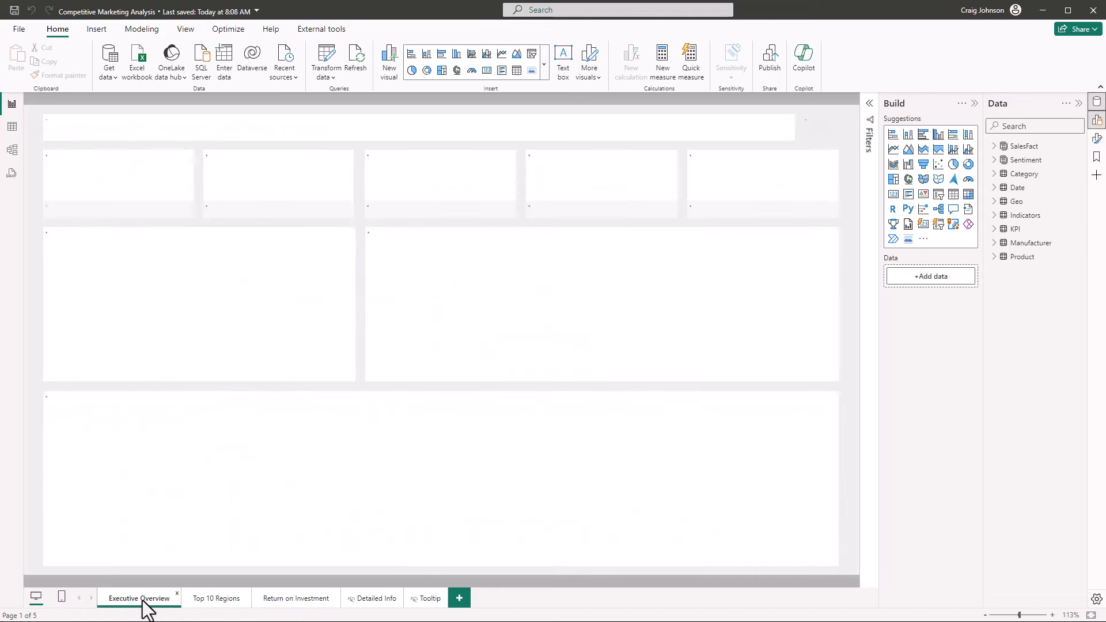
click(288, 598)
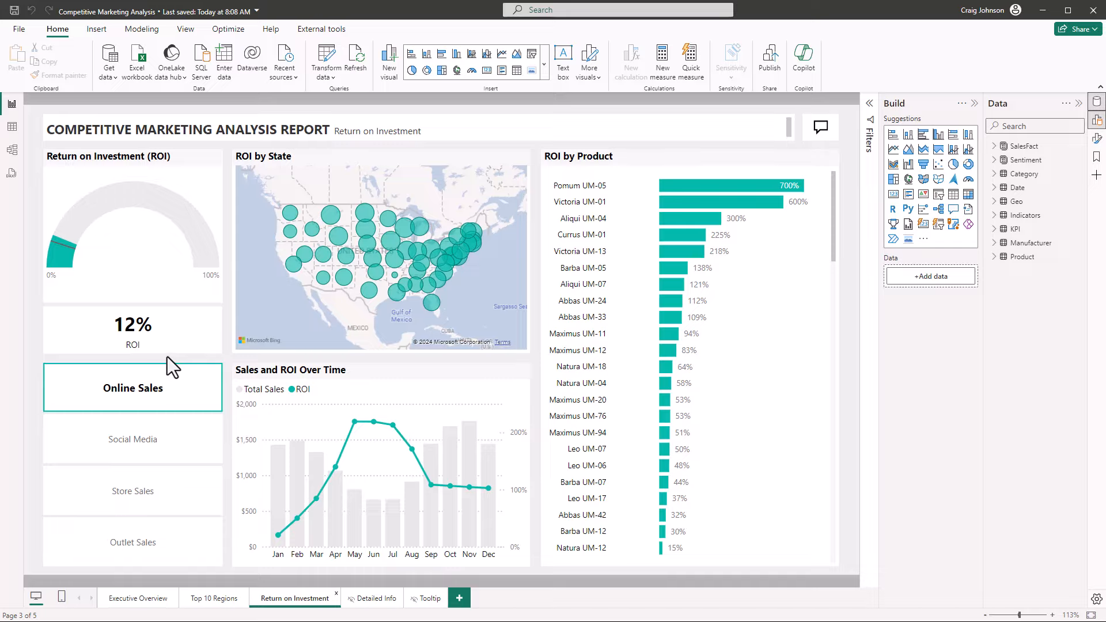
click(143, 603)
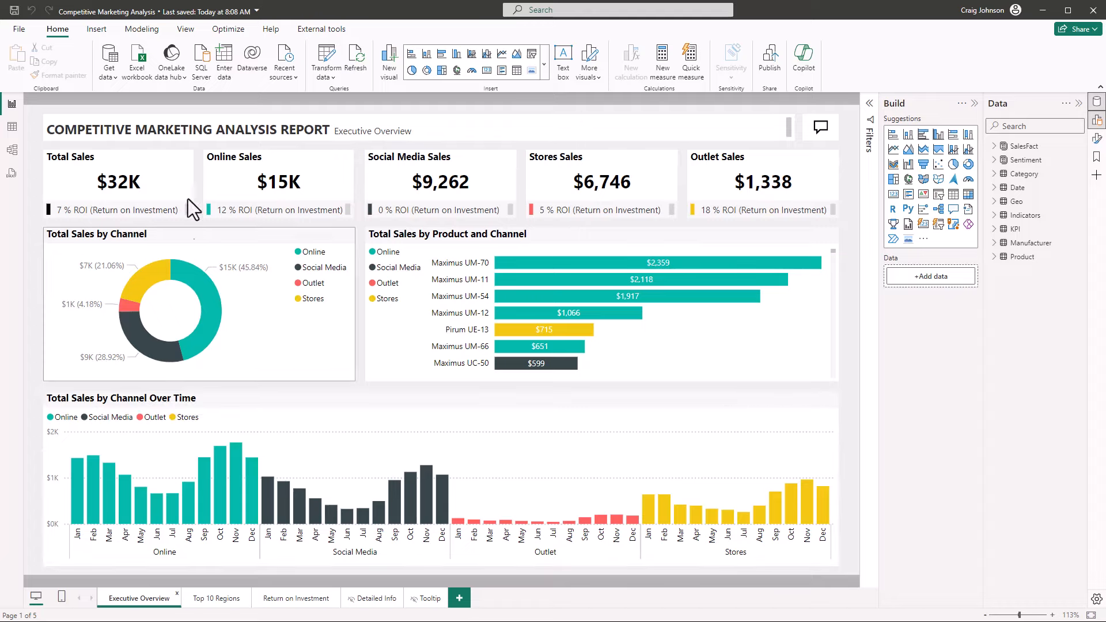
- Browse the available report themes and apply the built-in City park theme to the report
click(185, 30)
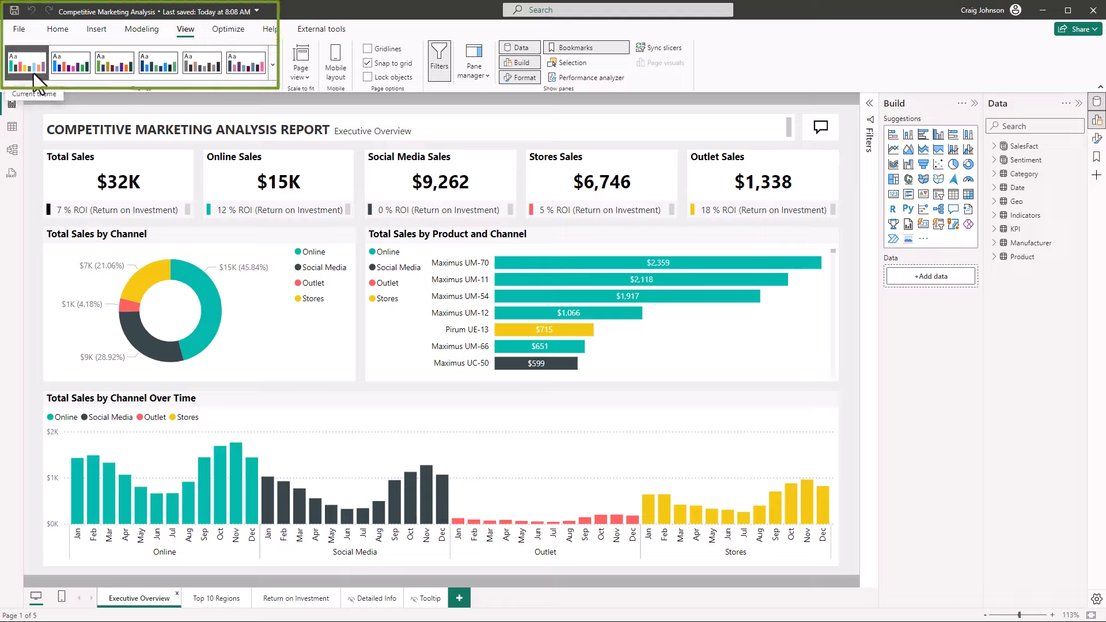
click(272, 64)
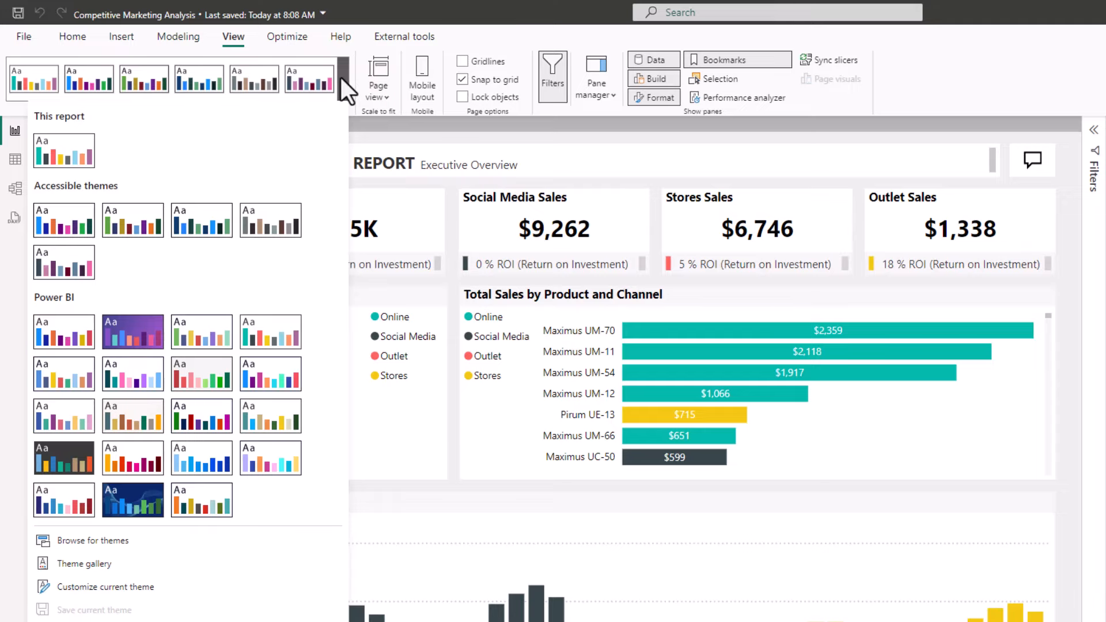
click(56, 151)
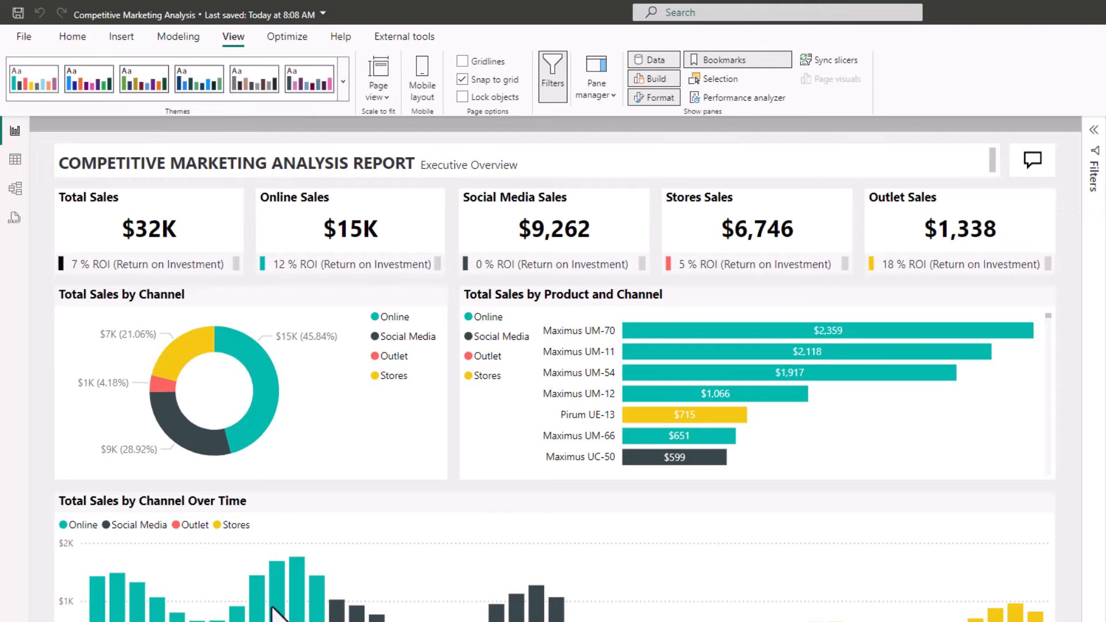
click(345, 83)
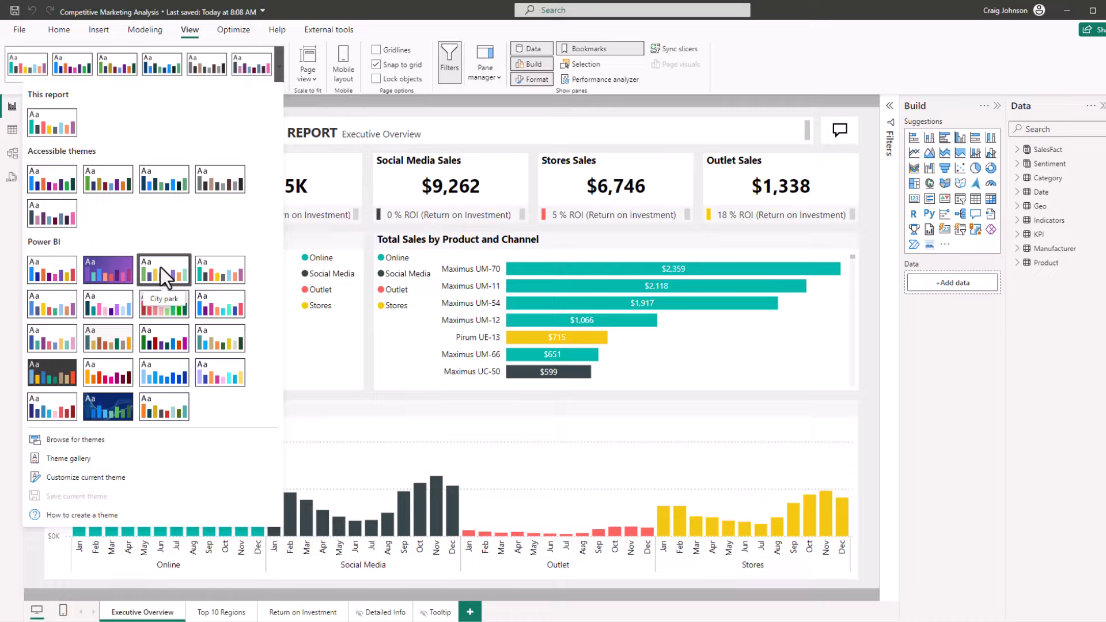
click(161, 267)
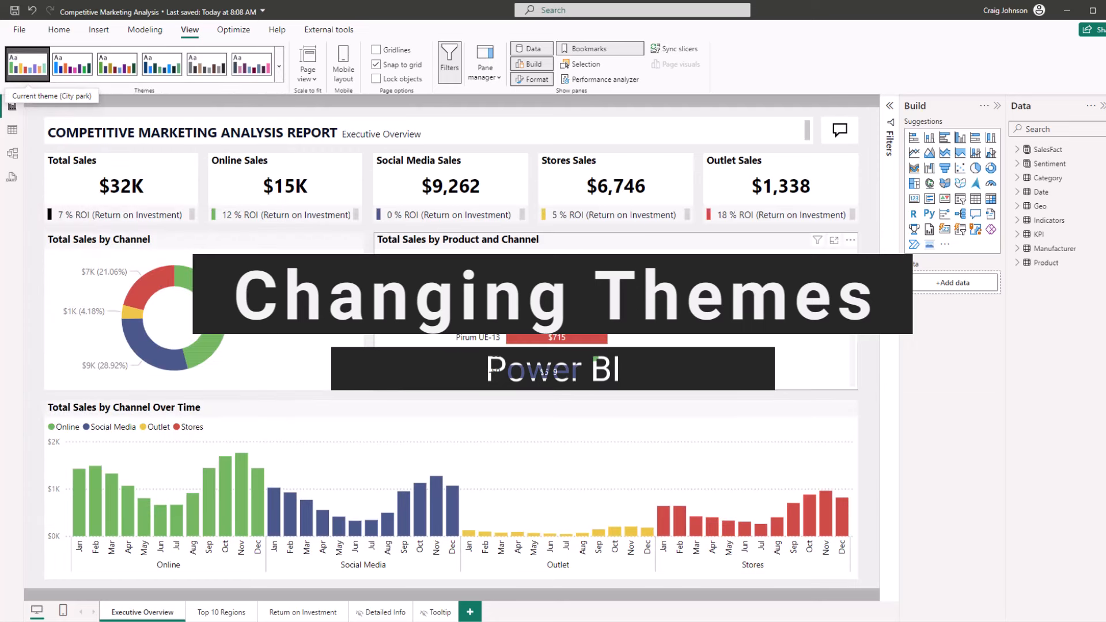
- Check the Top 10 Regions and Return on Investment pages in the City park theme and return to Executive Overview
click(217, 614)
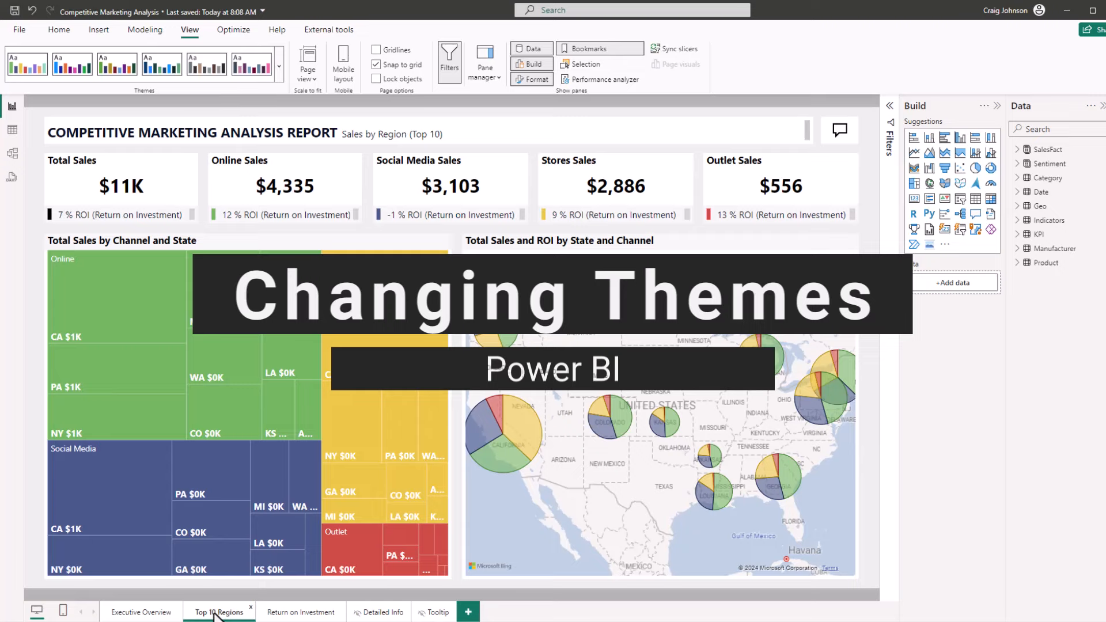
click(281, 612)
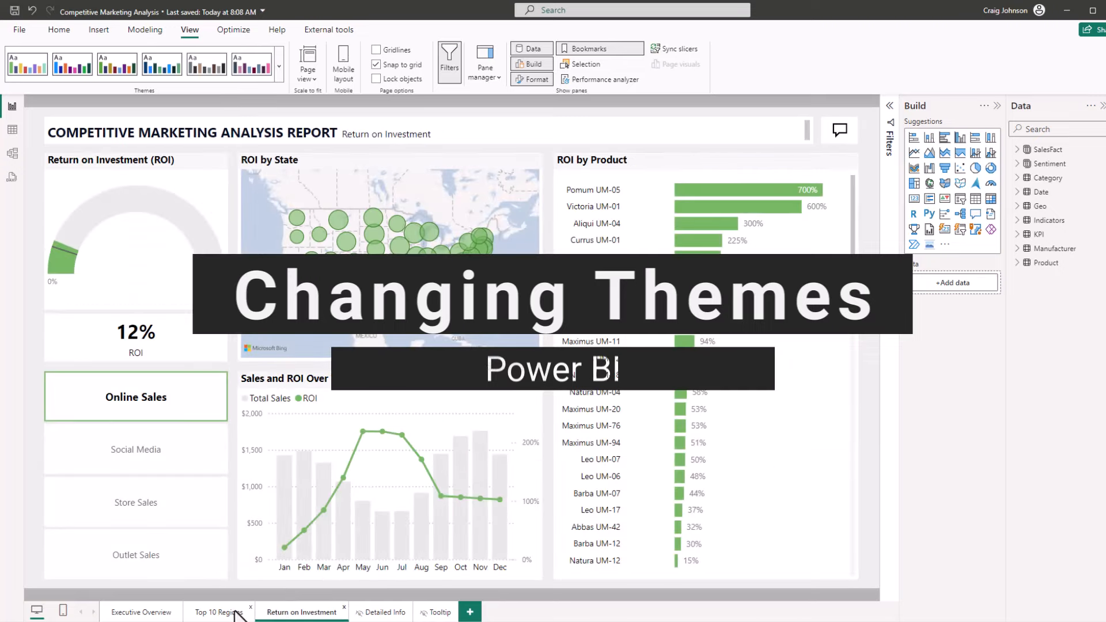
click(229, 613)
click(147, 614)
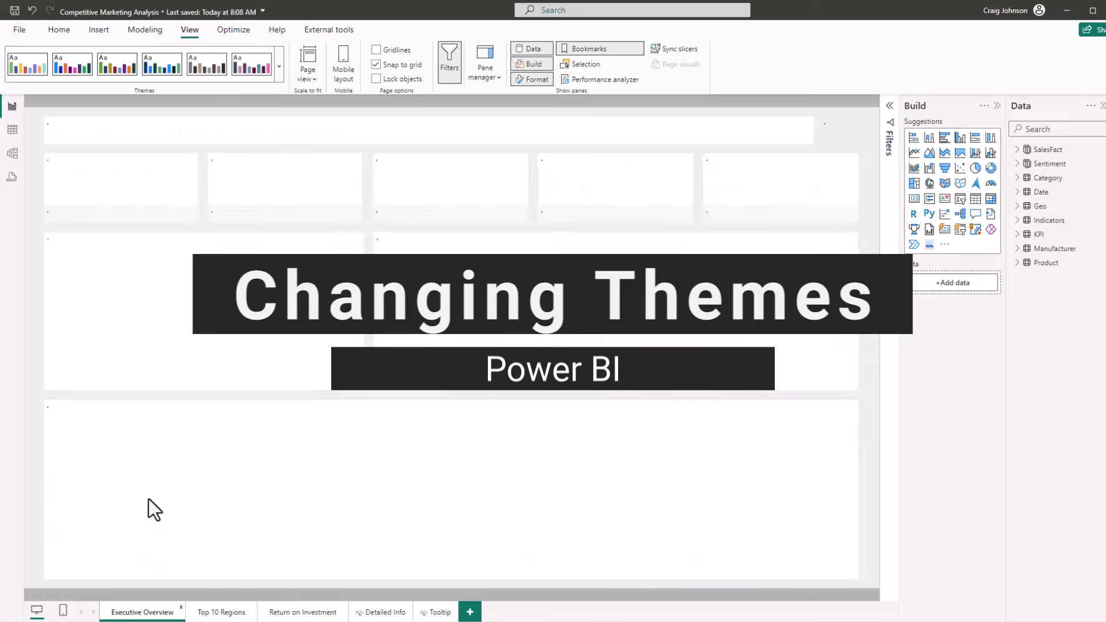
- Undo the City park theme change and inspect the Stores slice of the Total Sales by Channel donut chart
click(279, 66)
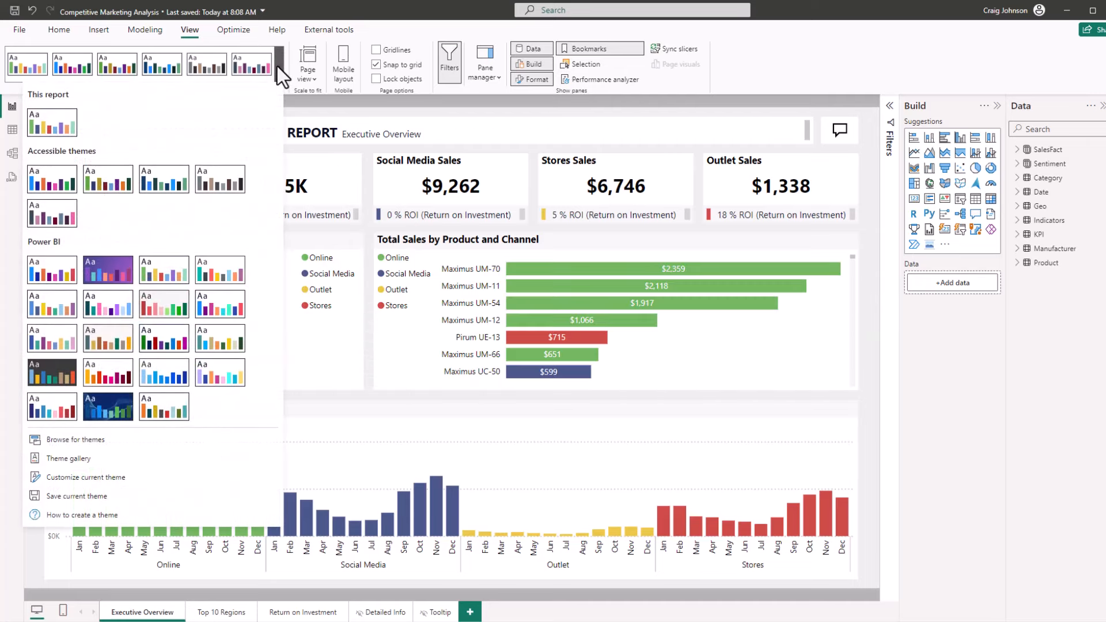
click(30, 8)
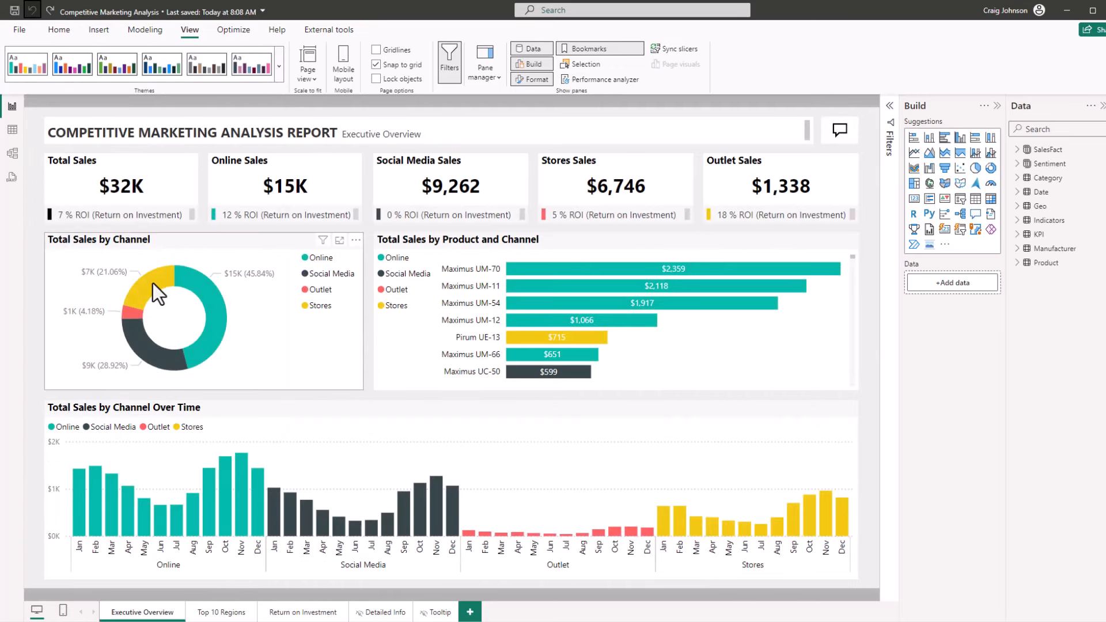
mouse_move(153, 283)
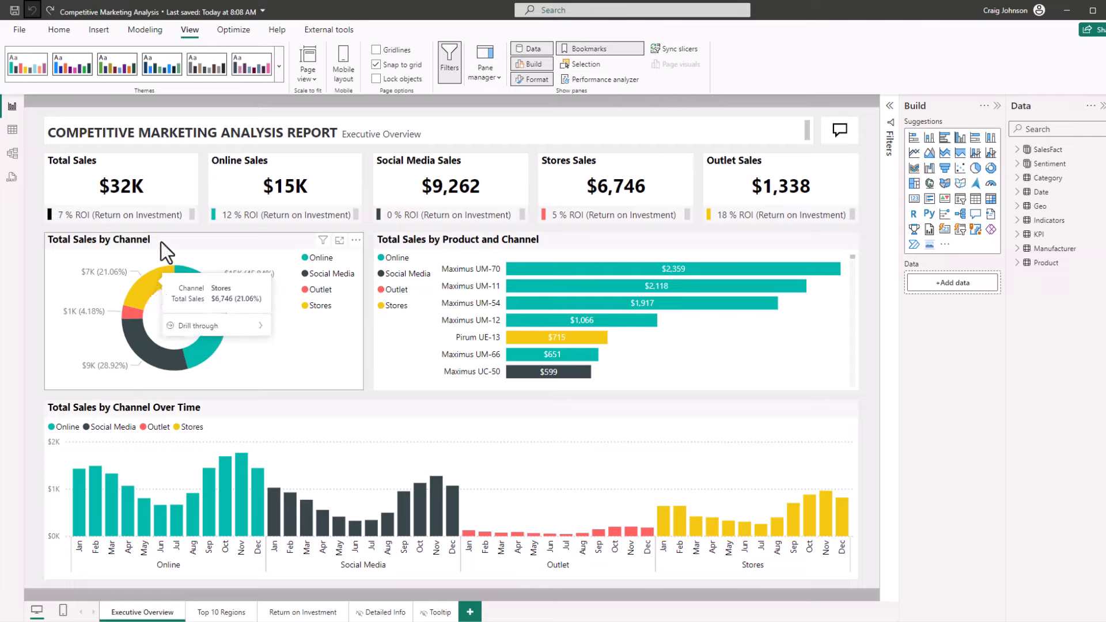
- Open the customization settings of the current theme and examine its colors, text options and visual background color
click(280, 65)
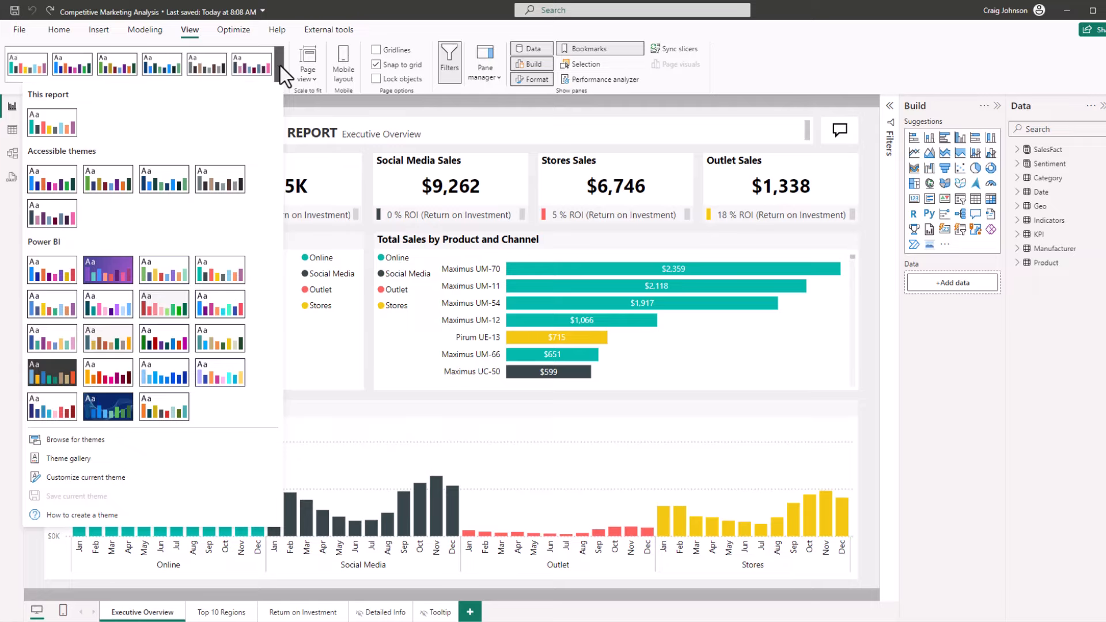
click(78, 478)
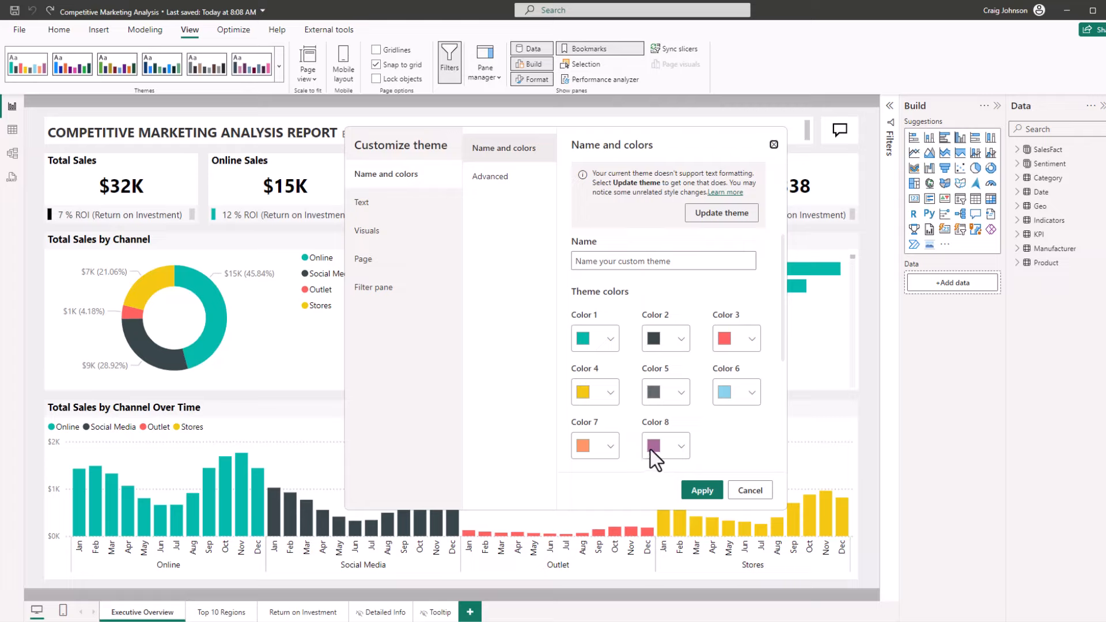
click(363, 207)
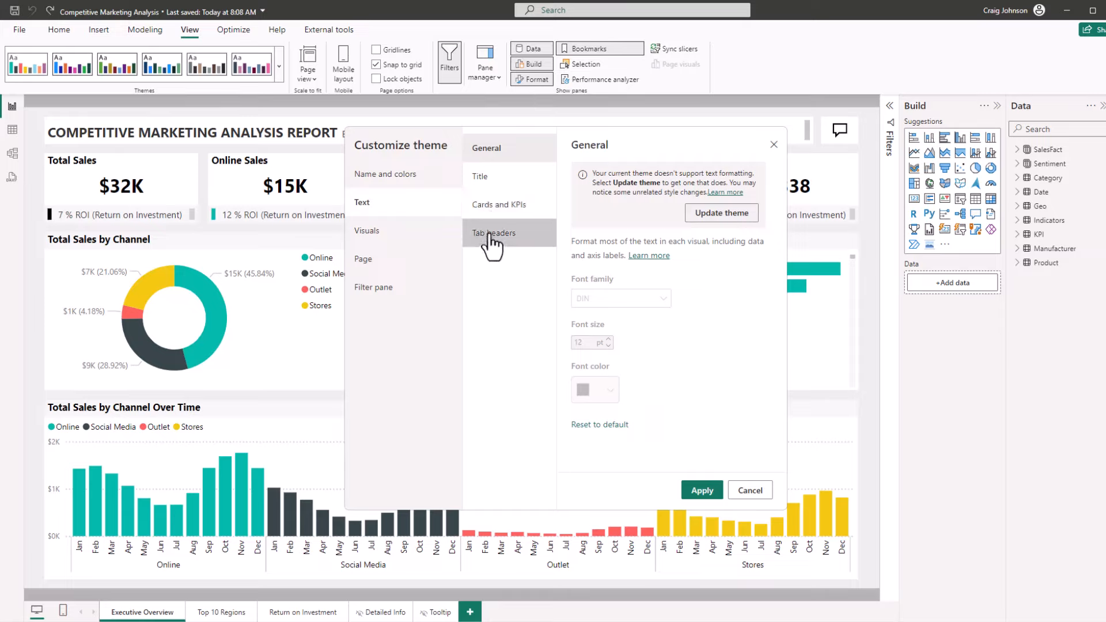
click(360, 231)
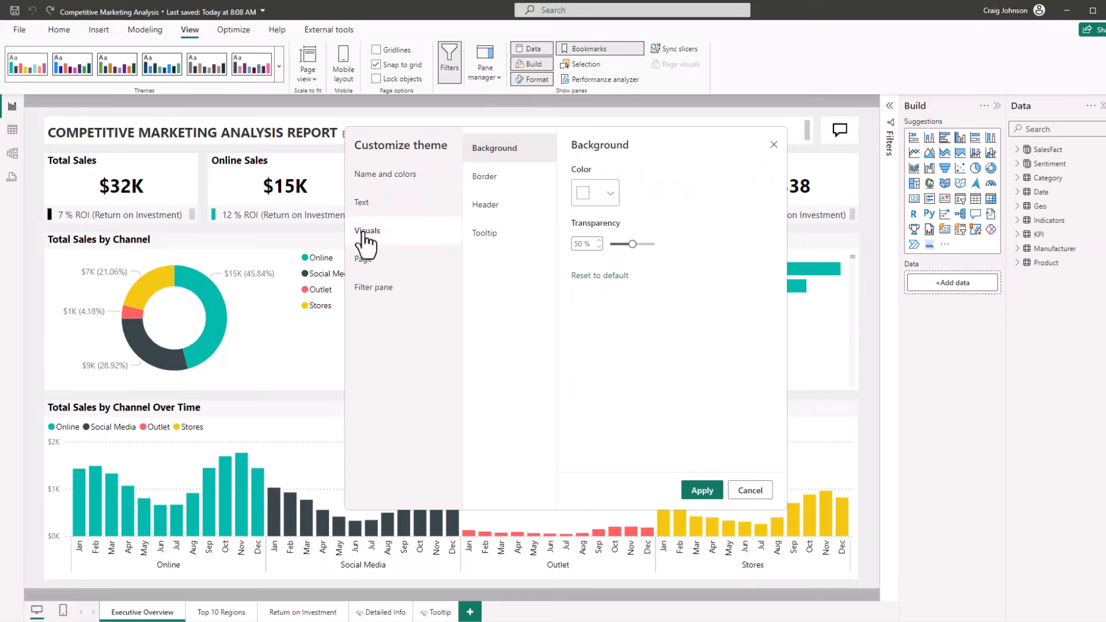
click(600, 194)
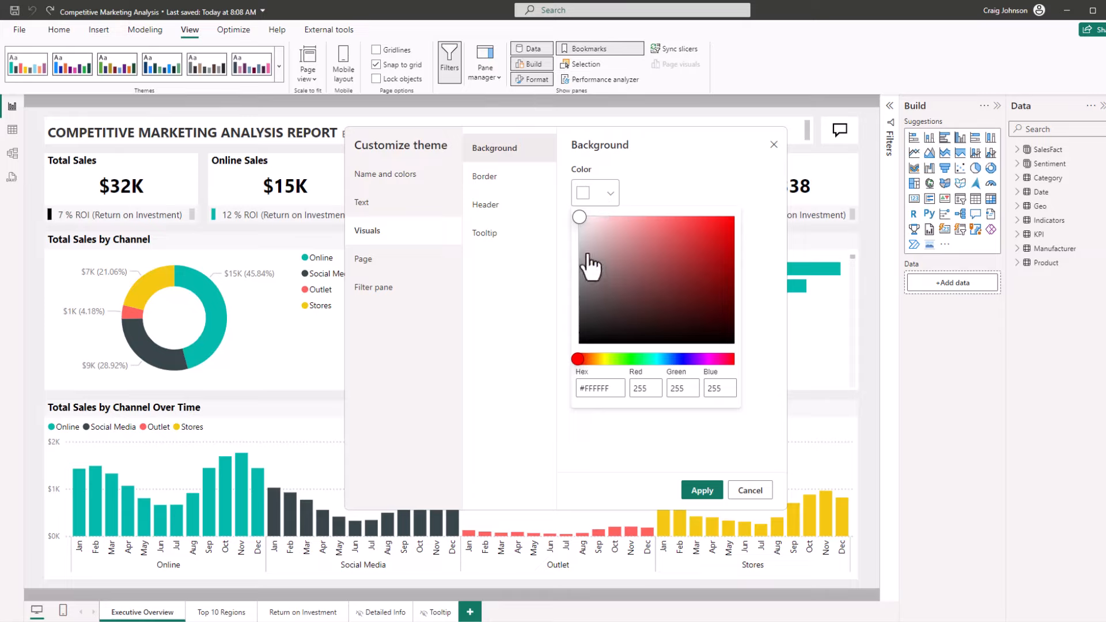
click(680, 143)
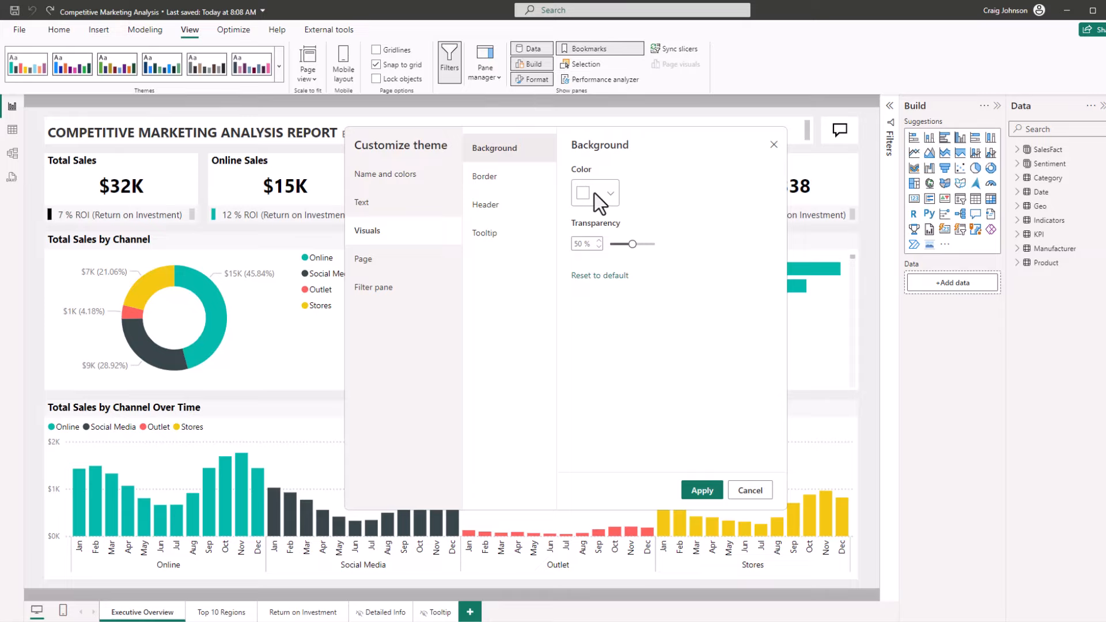
- Examine the theme's page wallpaper color and filter pane settings, and close the customization without applying changes
click(363, 264)
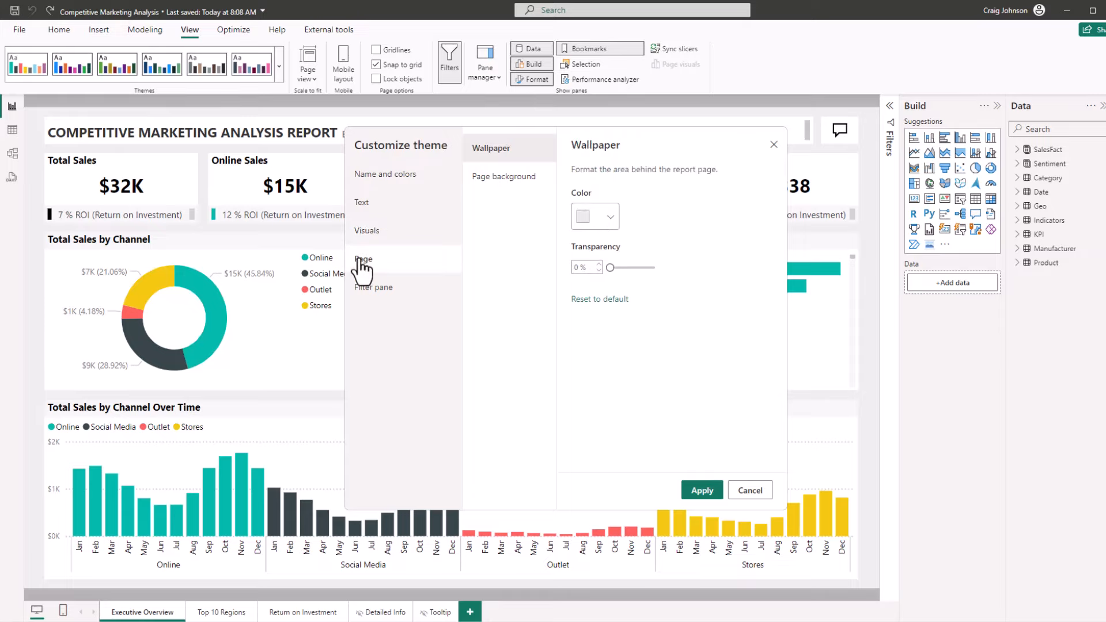
click(609, 216)
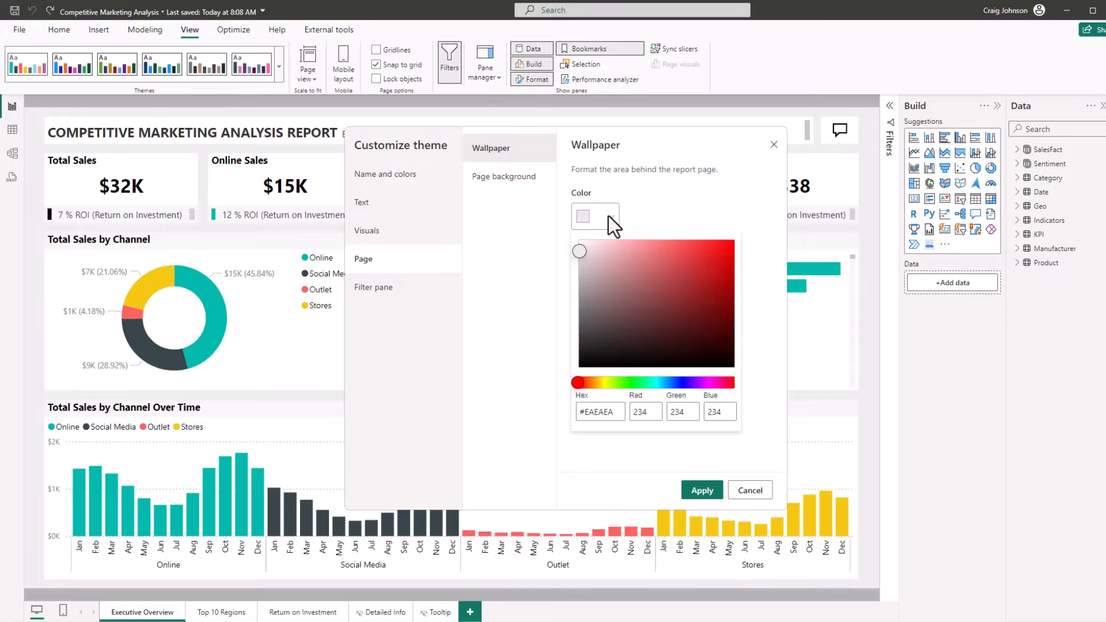
click(691, 198)
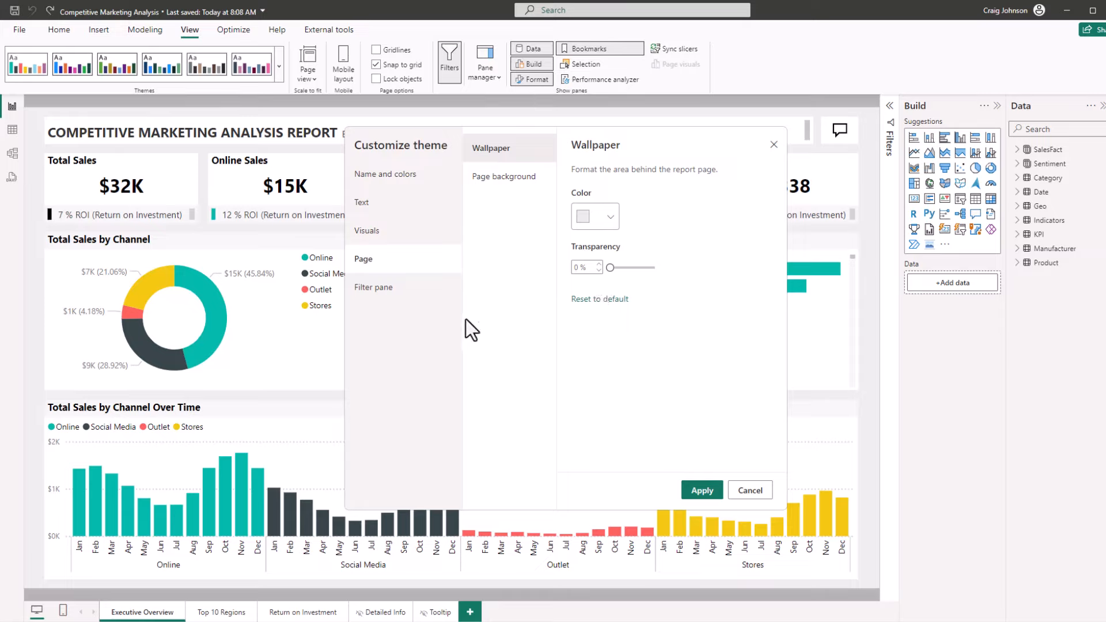
click(370, 291)
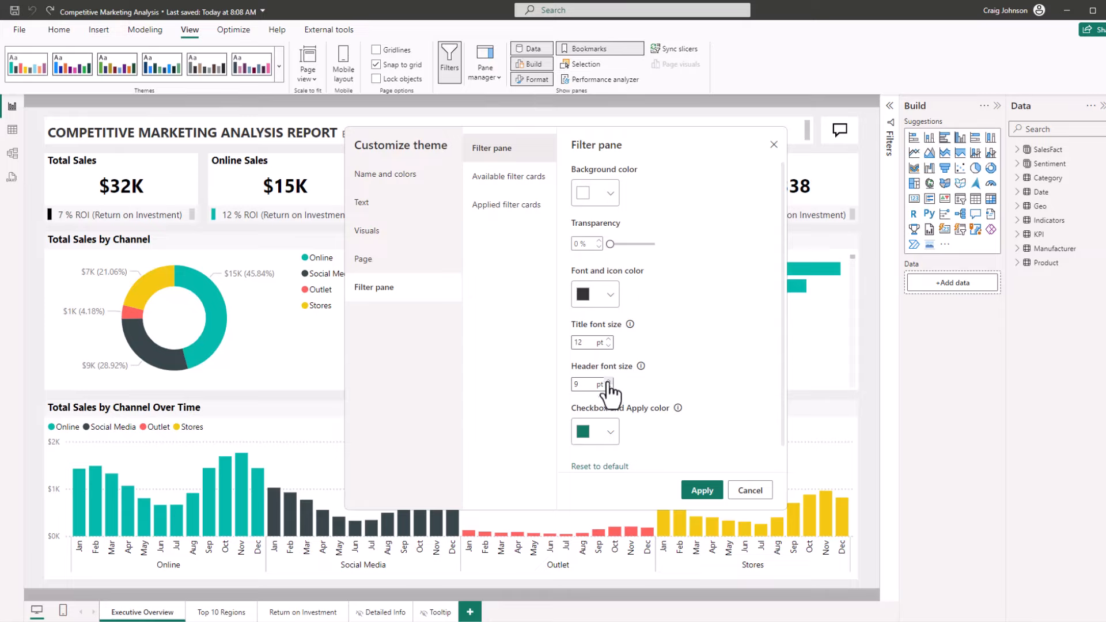
click(750, 492)
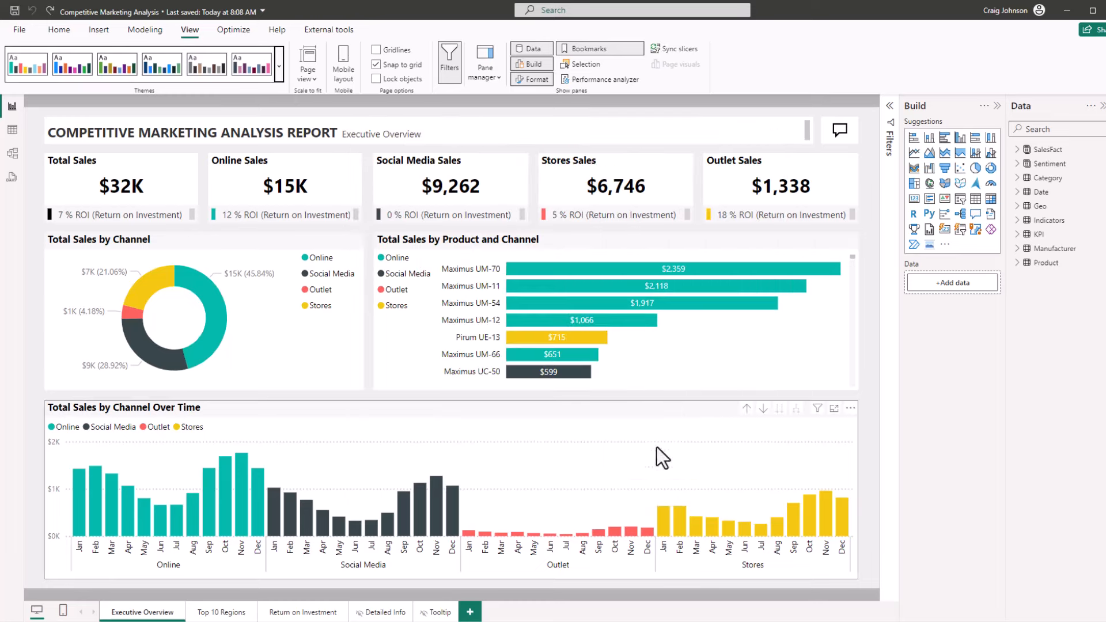
- Open the online Themes Gallery of the Fabric Community in the browser and look through the recently posted report themes
click(279, 65)
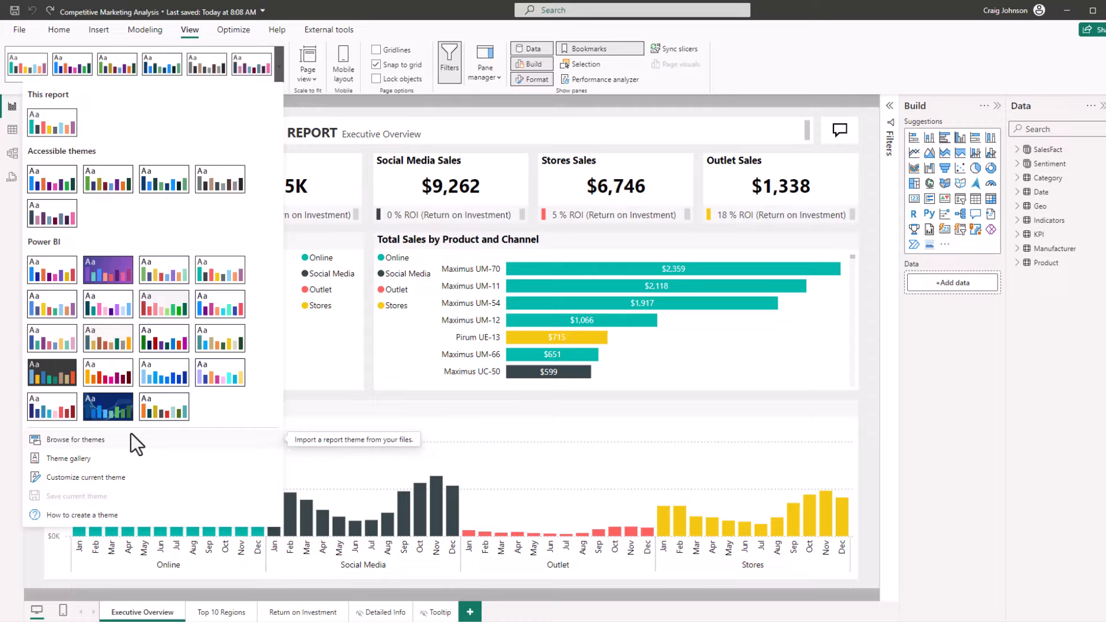
click(72, 458)
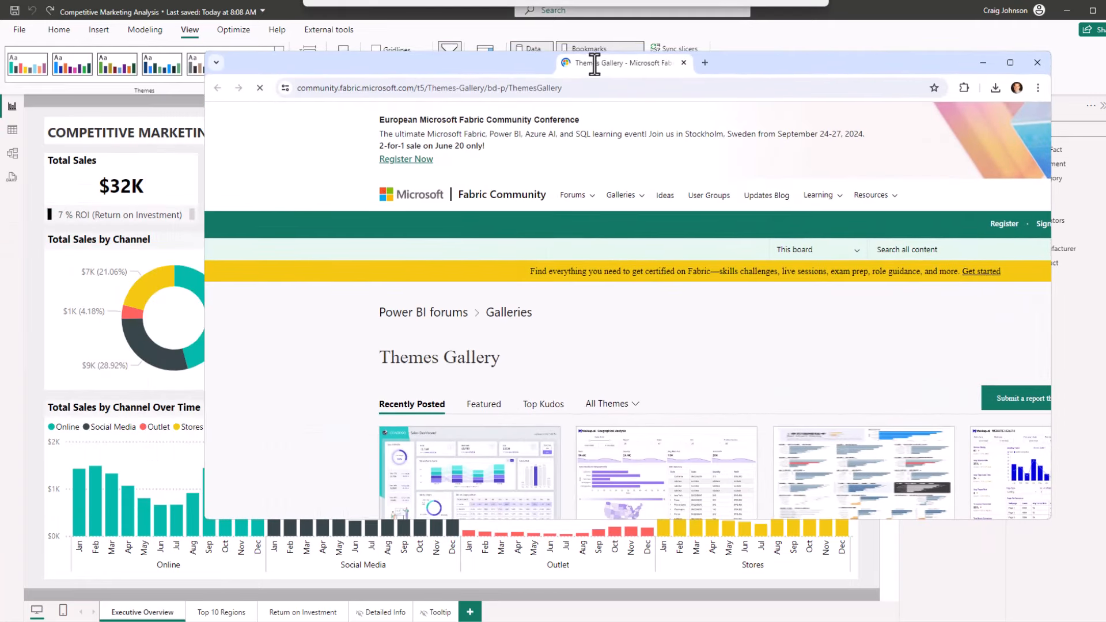
click(1008, 61)
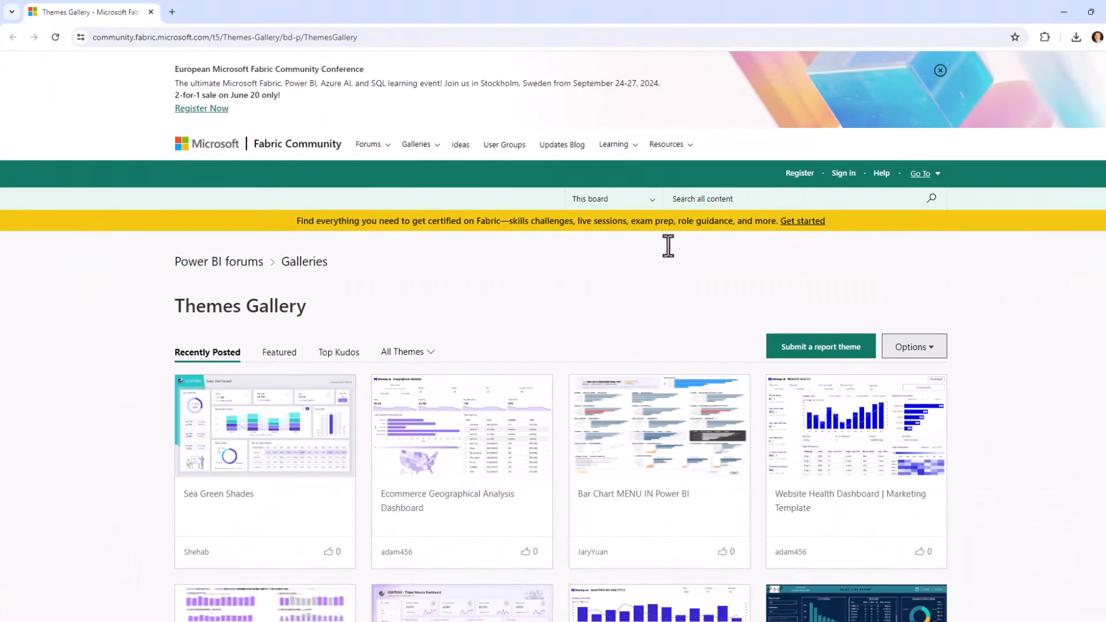
scroll(493, 353, down, 3)
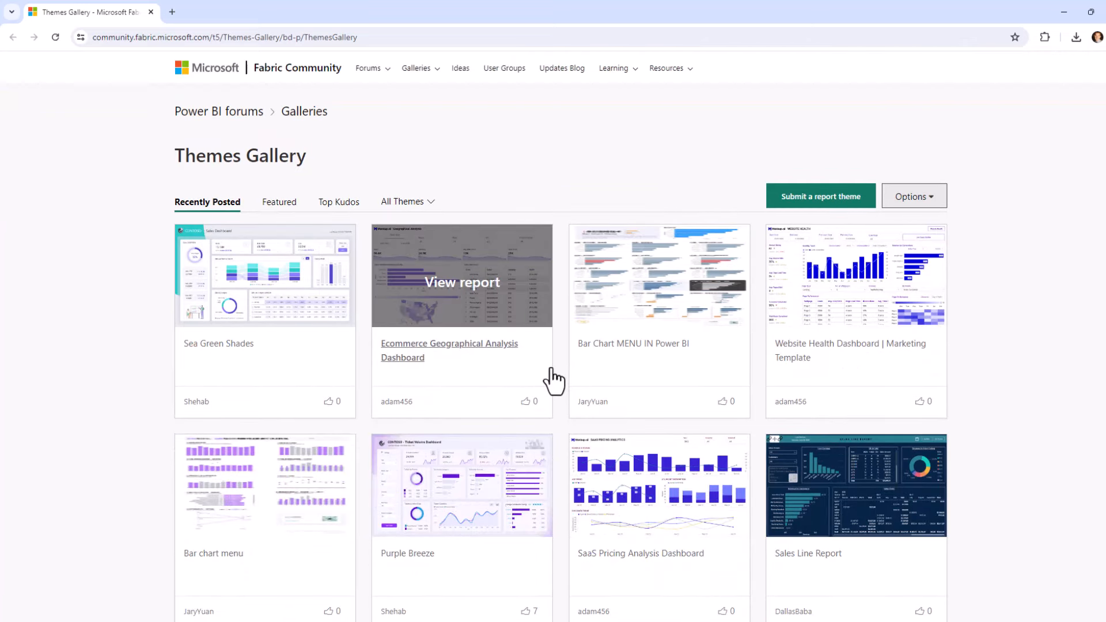
scroll(553, 376, down, 3)
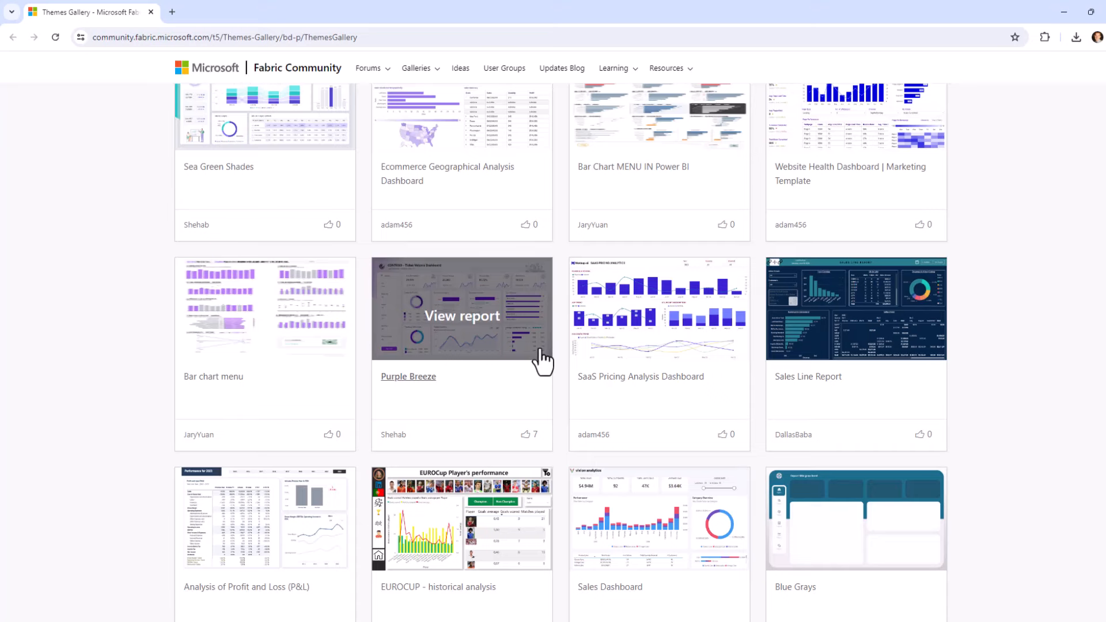
scroll(570, 340, down, 4)
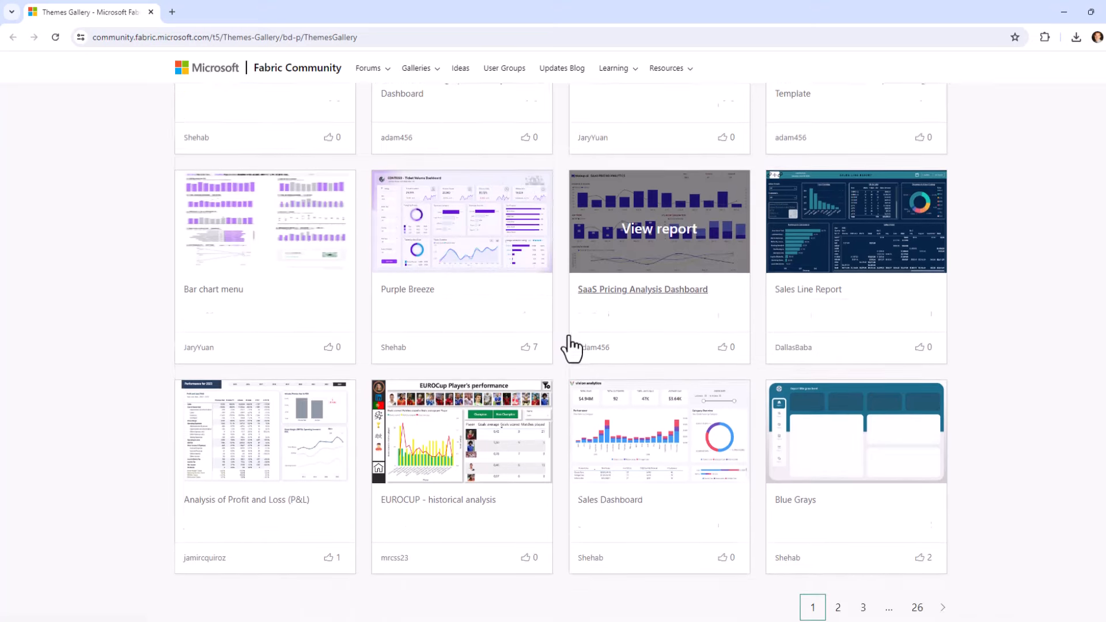
scroll(572, 350, up, 10)
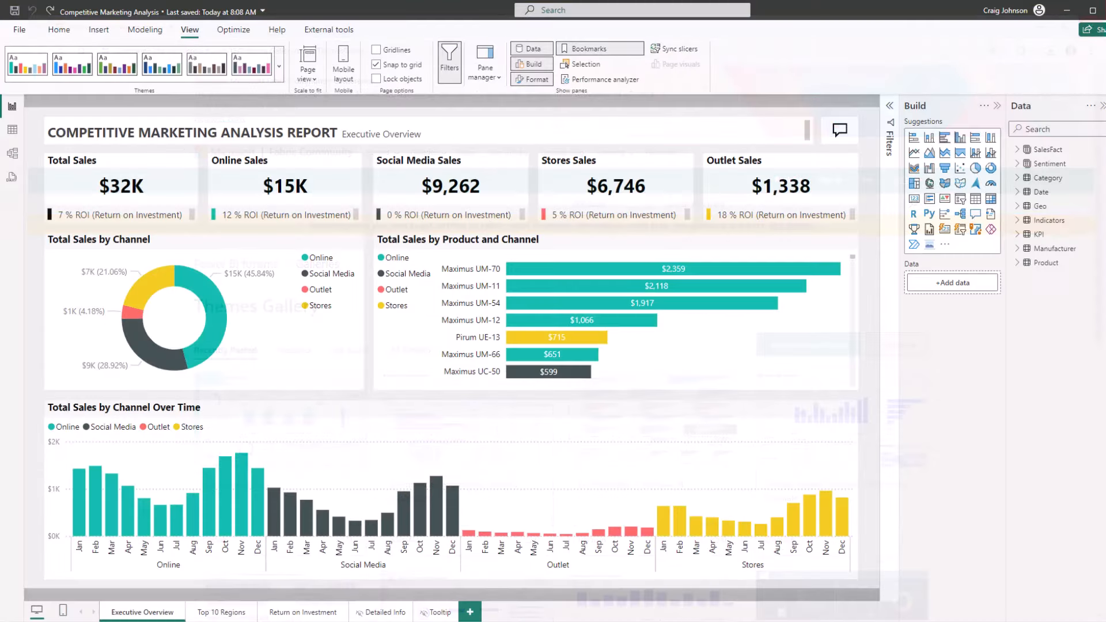
- Apply the City Park theme to the report
click(280, 65)
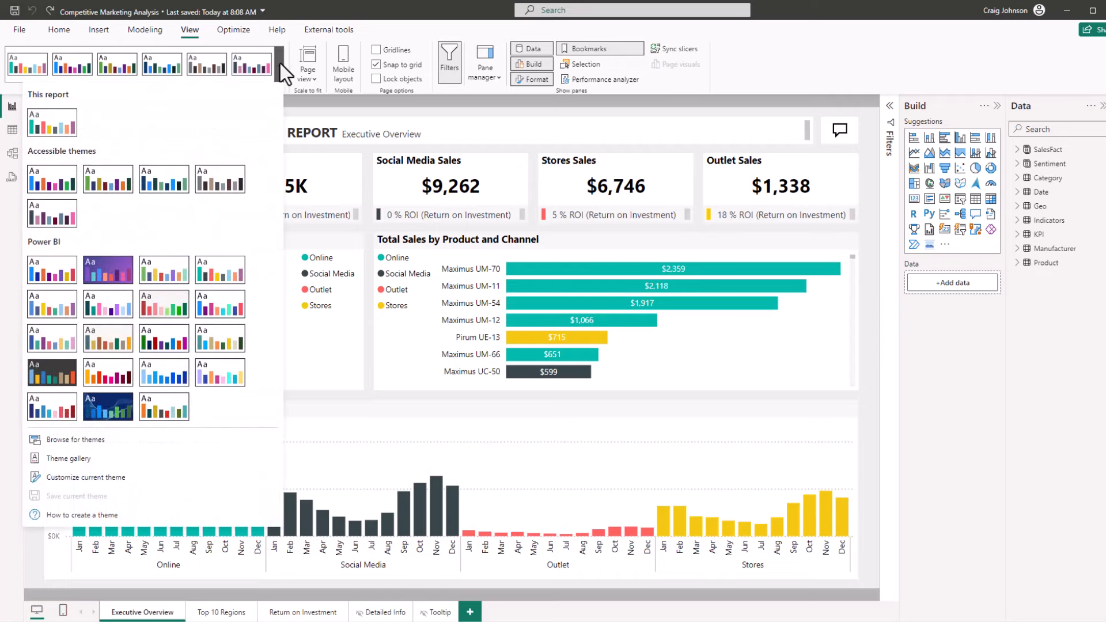
click(165, 265)
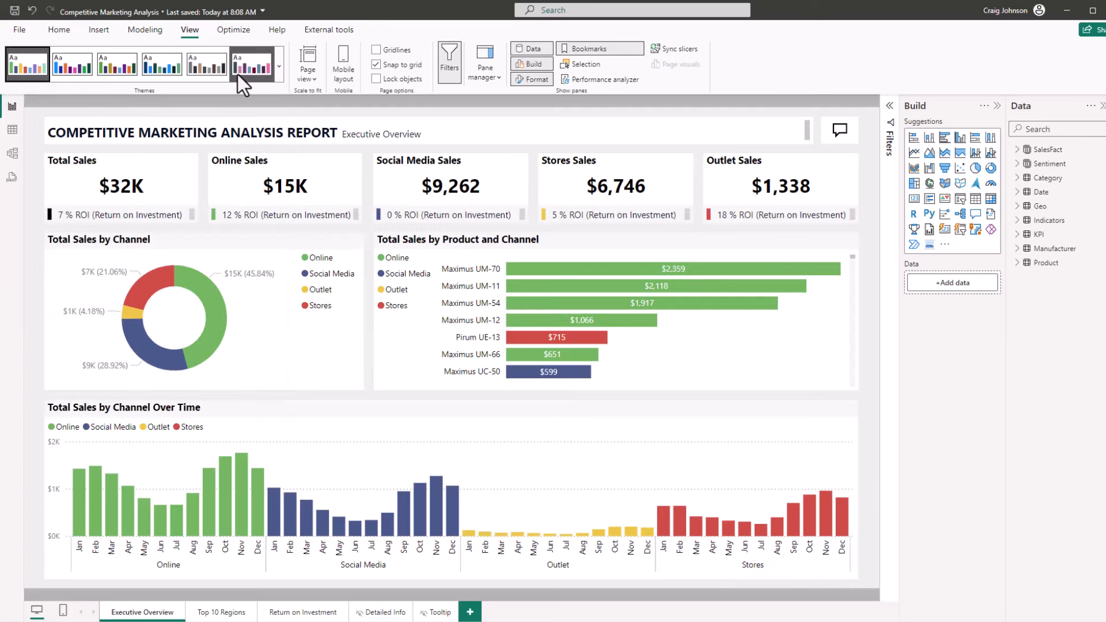
- Examine the name and color customization settings of the City Park theme and close them without applying changes
click(280, 66)
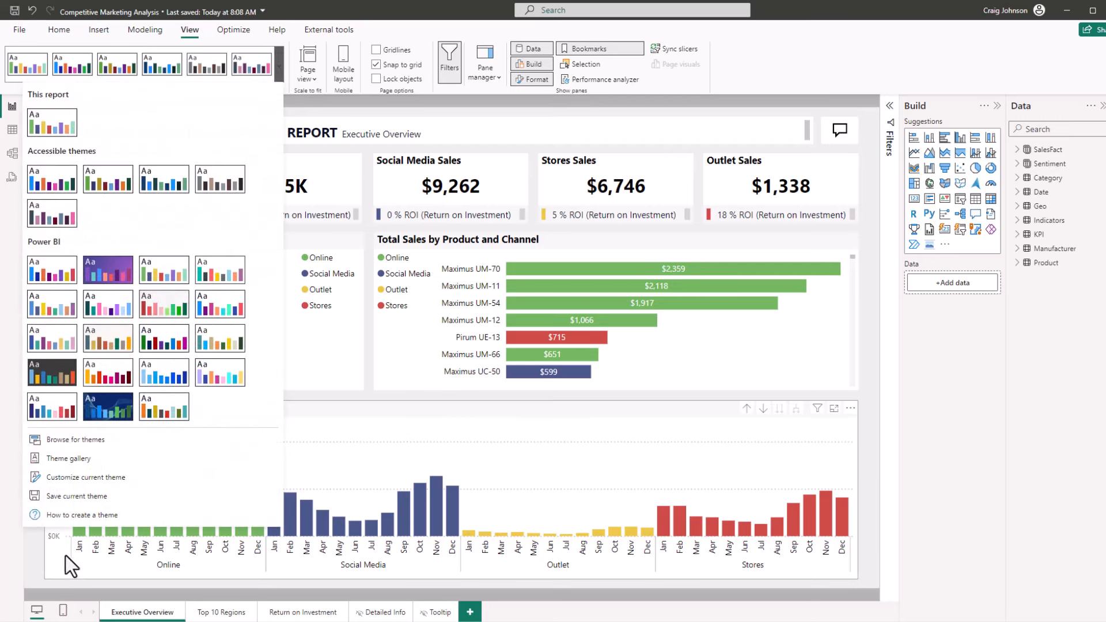
click(78, 479)
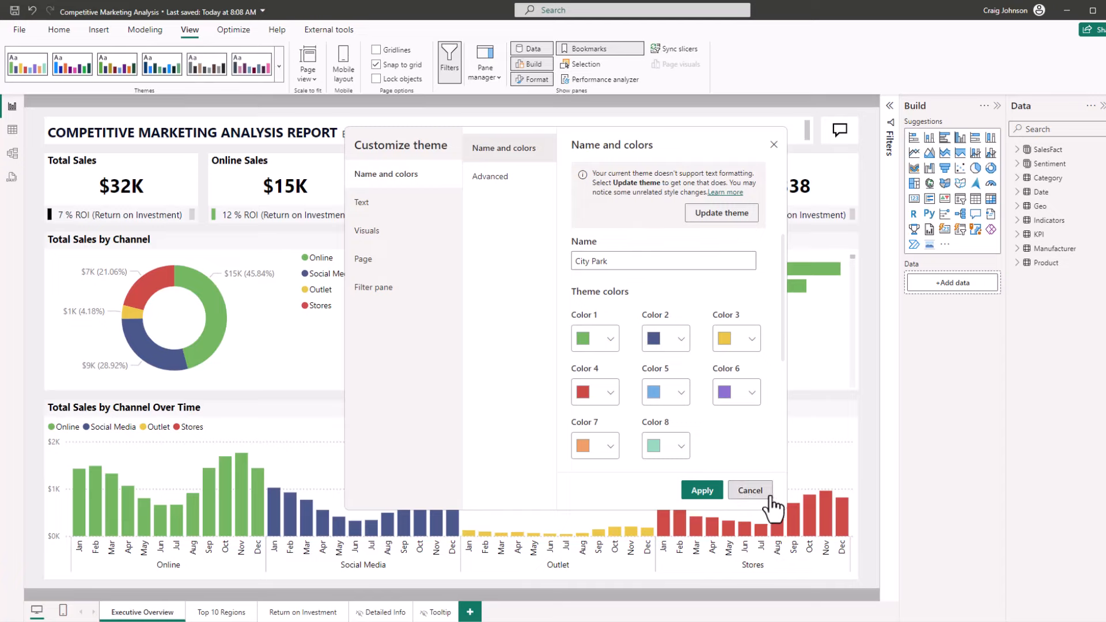
click(750, 491)
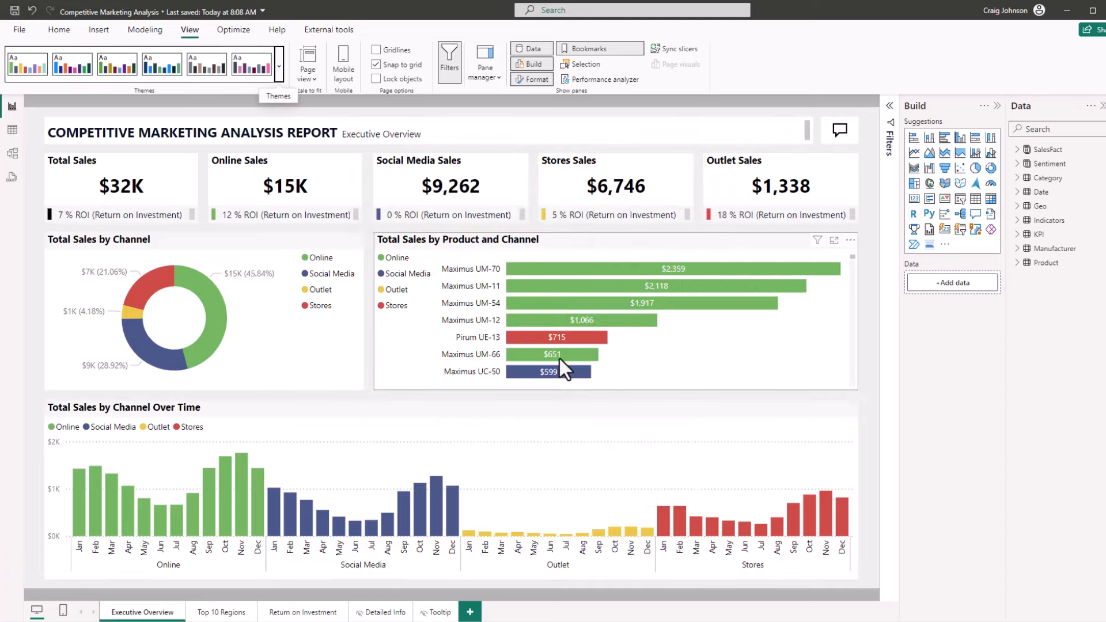
mouse_move(560, 361)
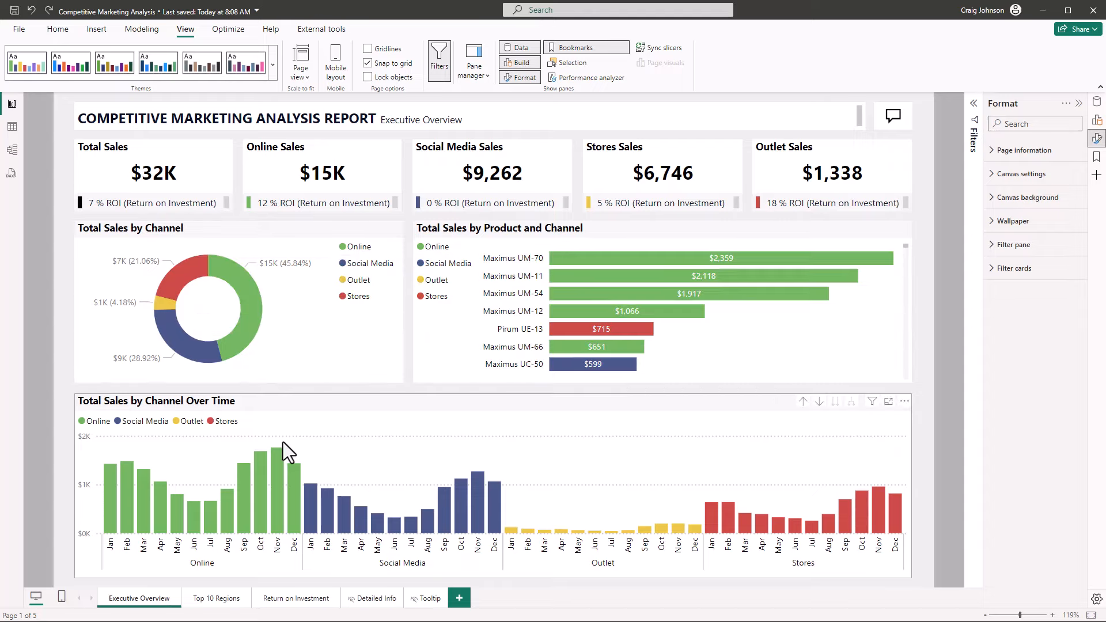
- Open the Return on Investment page, select the ROI by Product chart and look through its product bars
click(292, 600)
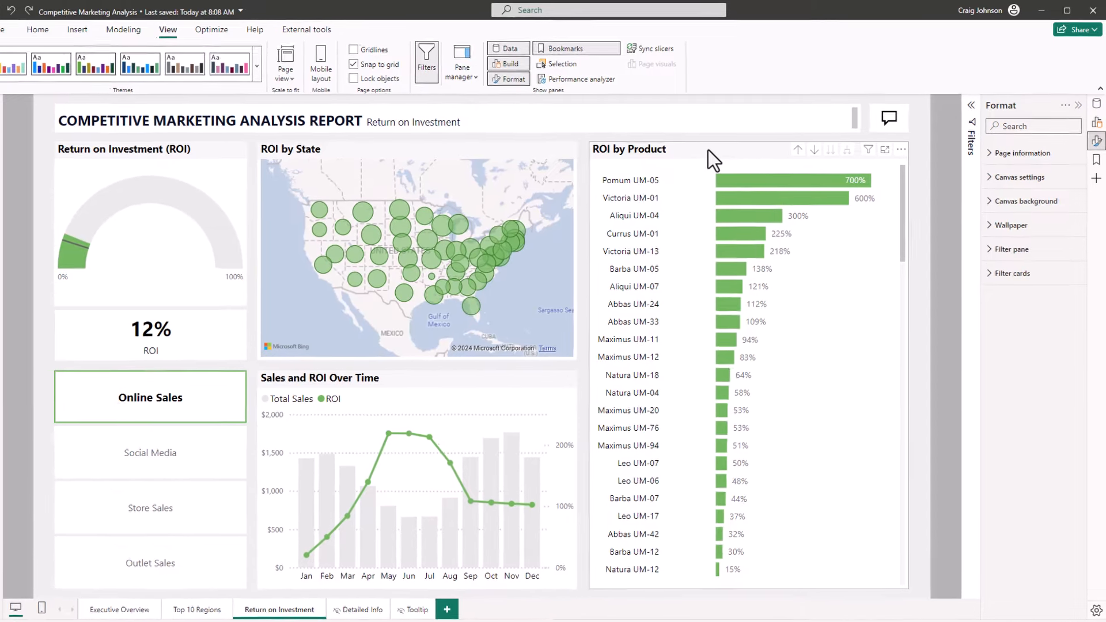
click(716, 149)
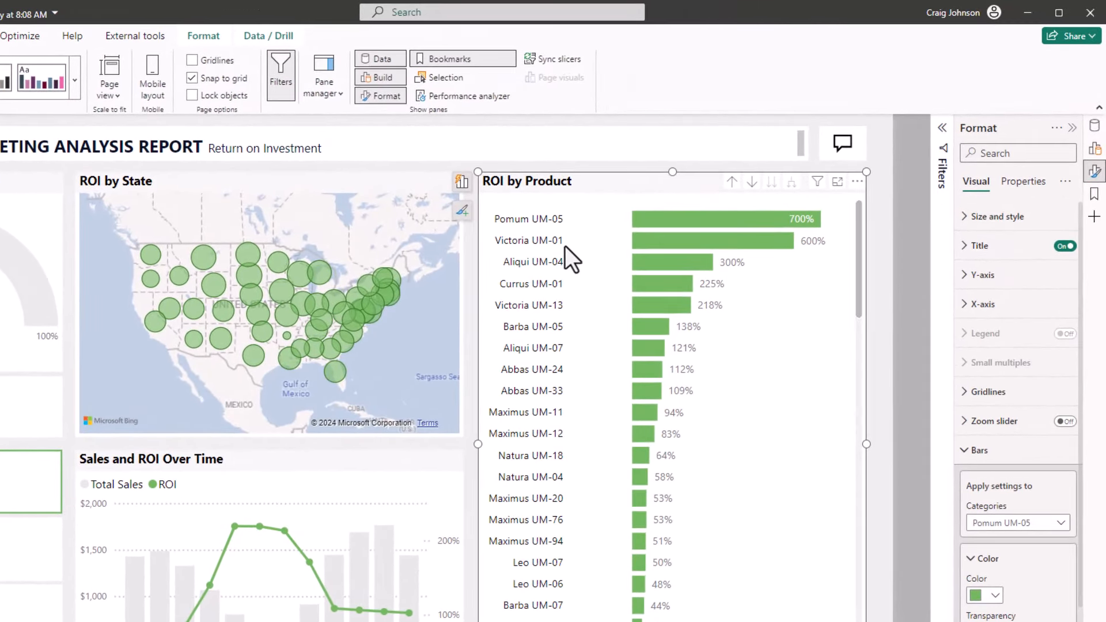
scroll(565, 271, down, 3)
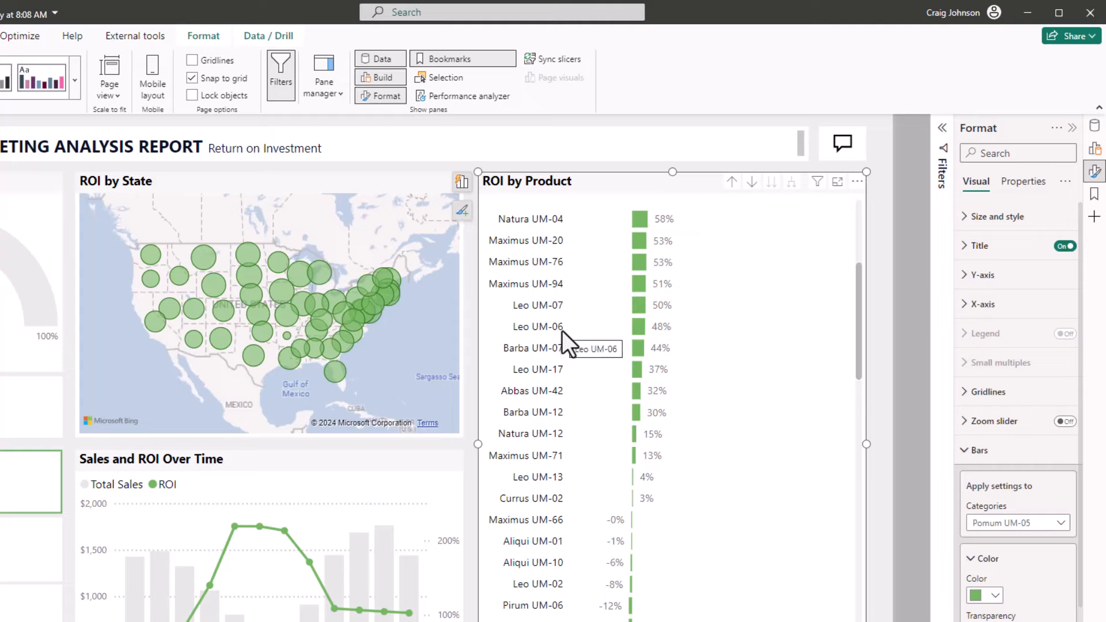
scroll(562, 331, up, 3)
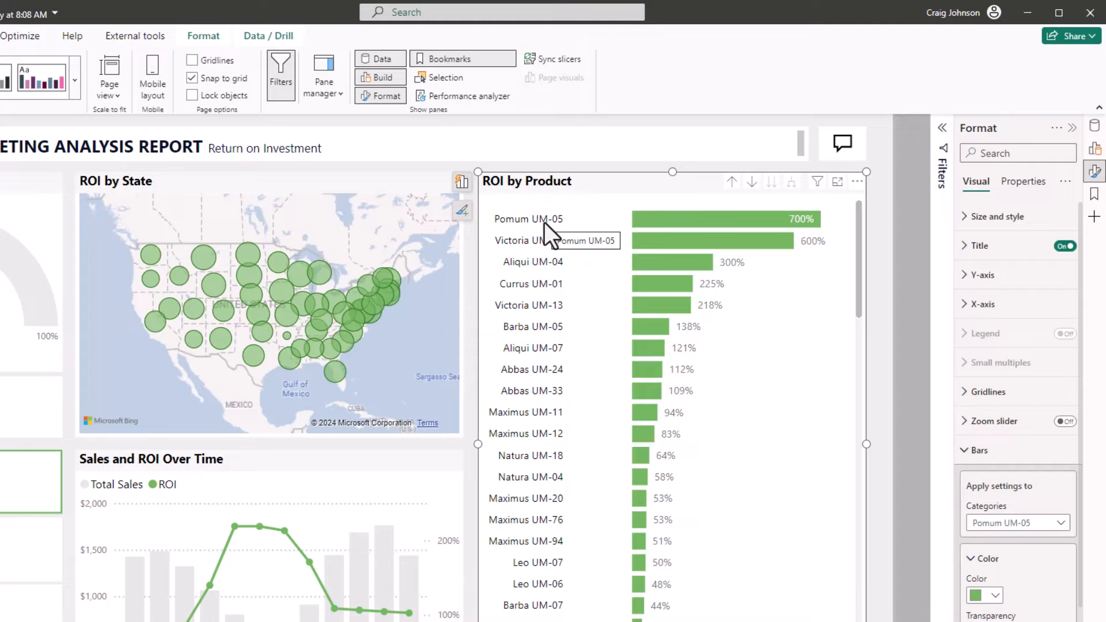
mouse_move(710, 238)
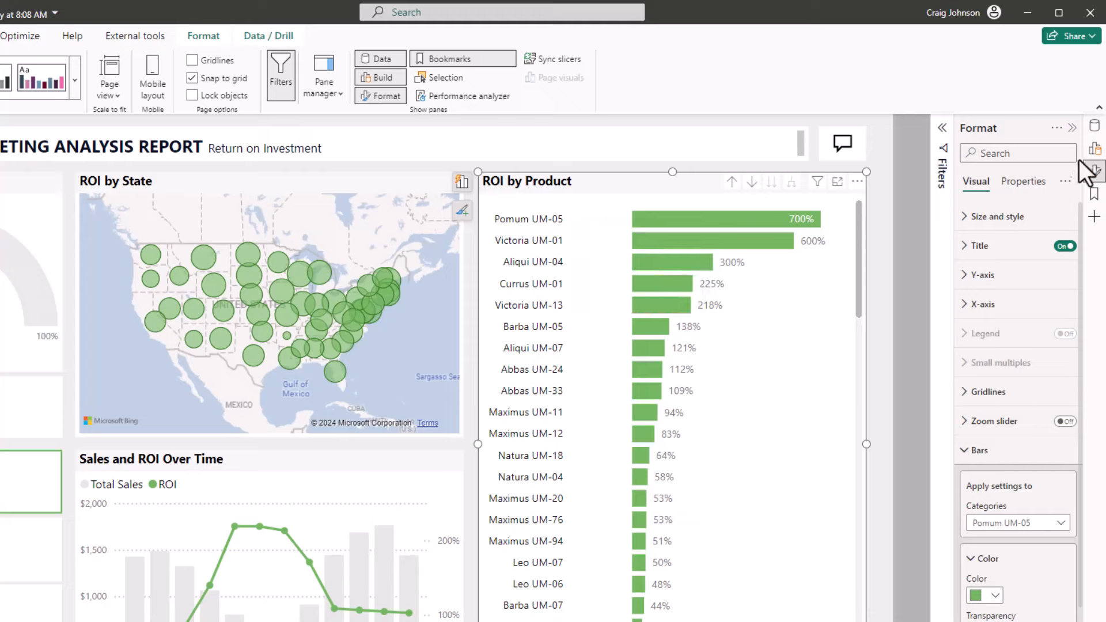
- Review the ROI by Product chart's axis fields and its bar formatting options with the category set to All
click(1097, 151)
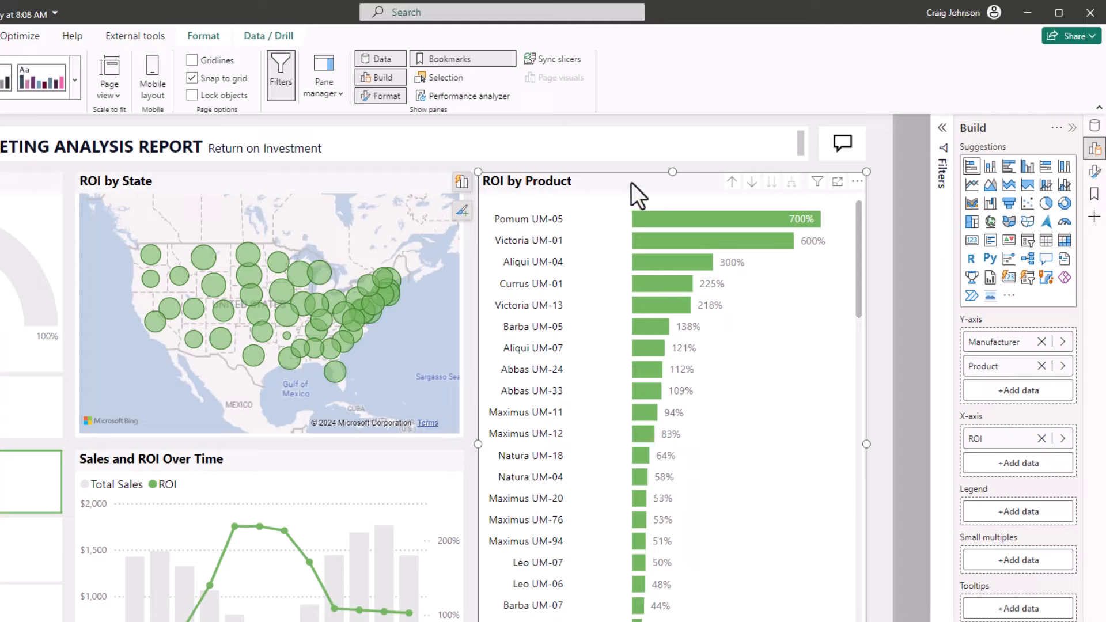
click(1094, 180)
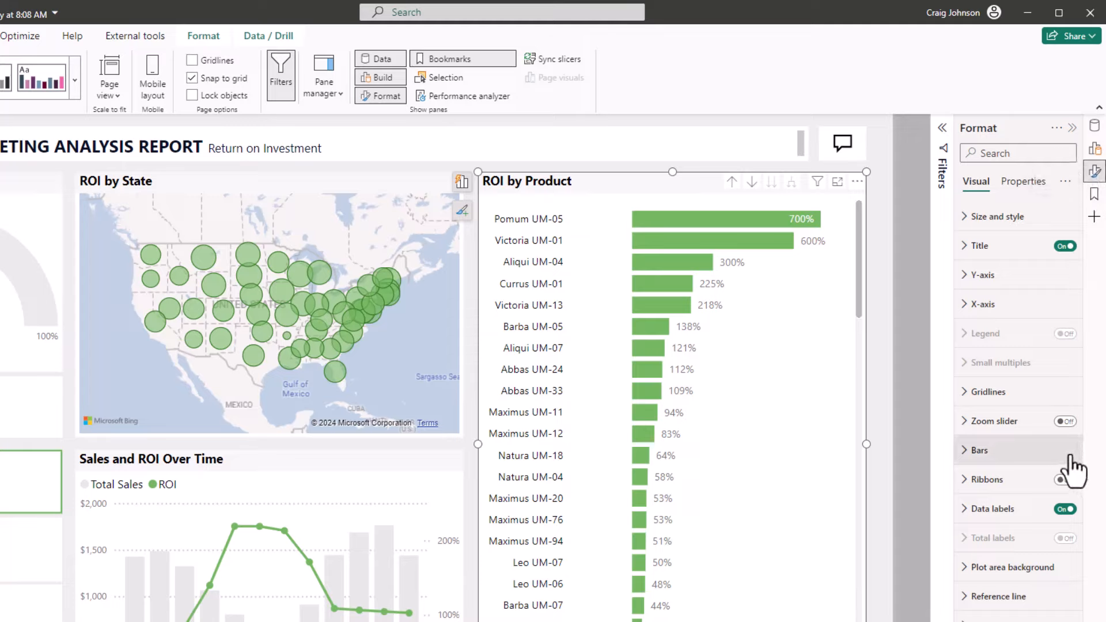
click(963, 464)
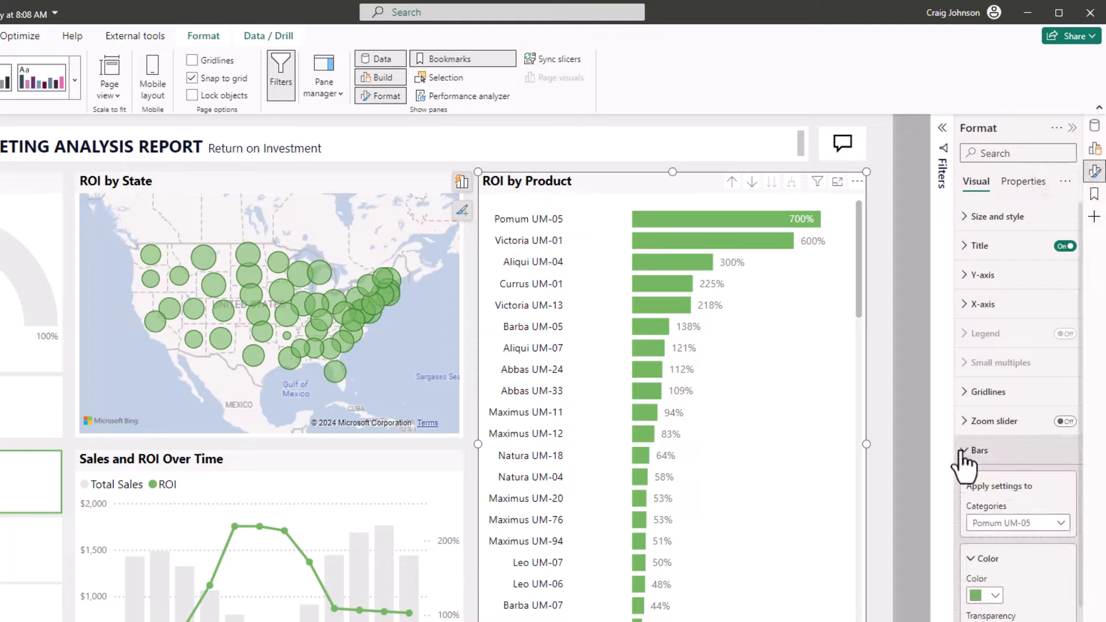
click(1053, 526)
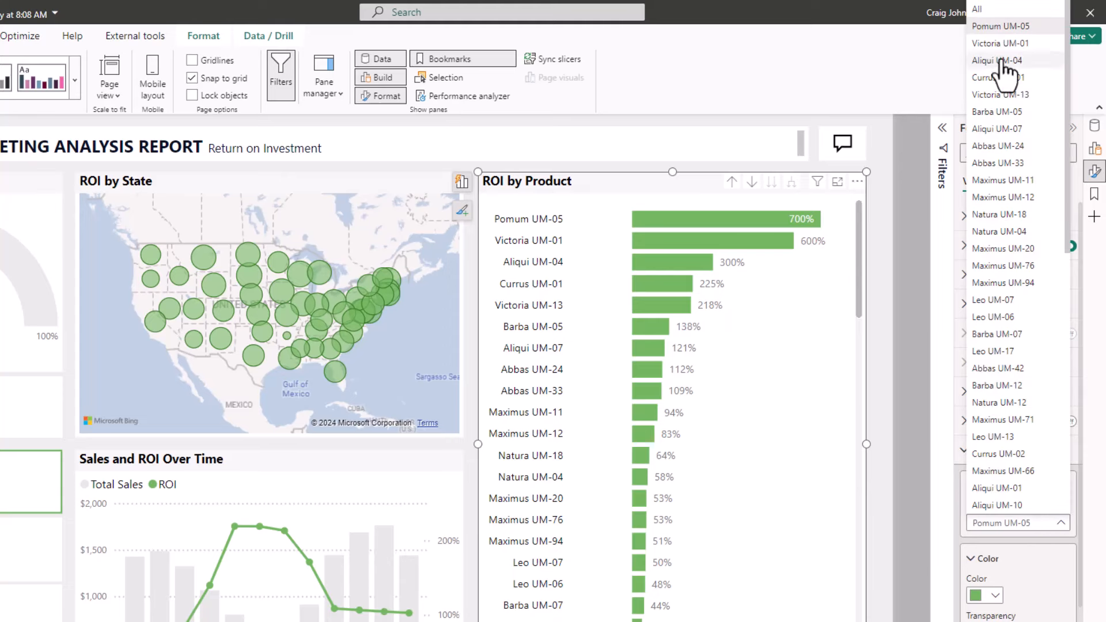
click(987, 10)
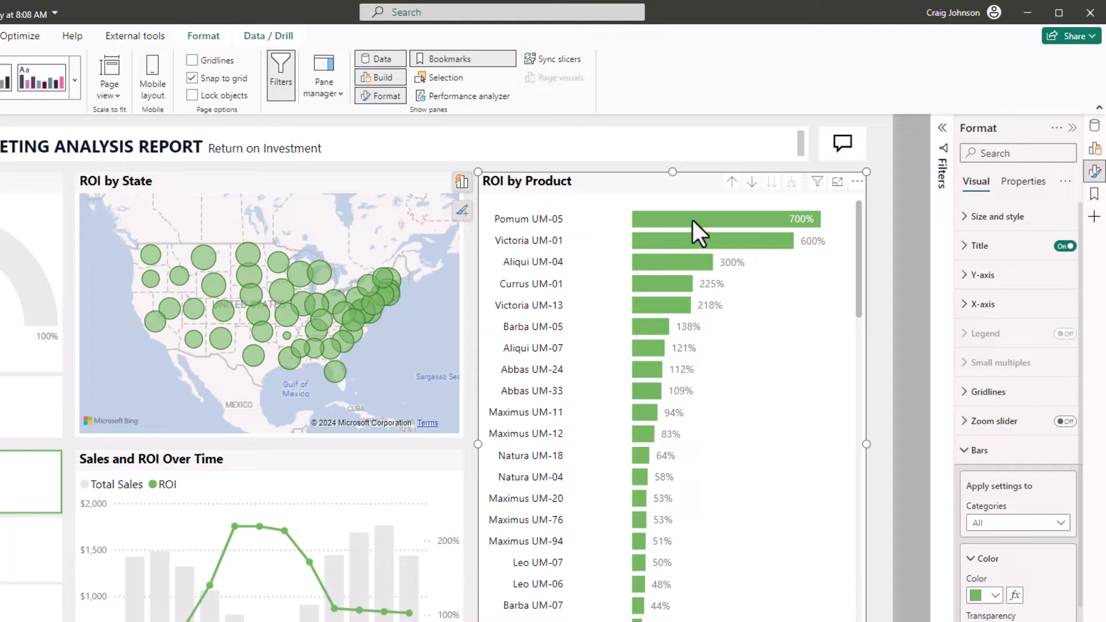
mouse_move(691, 220)
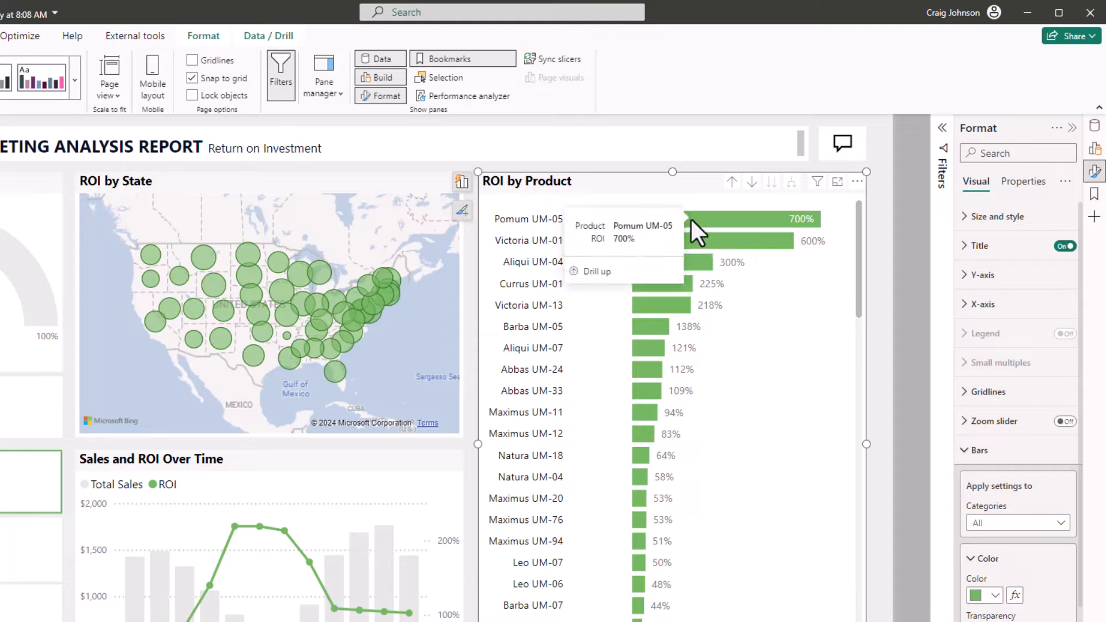
- Color only the Pomum UM-05 bar of the ROI by Product chart with the theme's red
click(1062, 525)
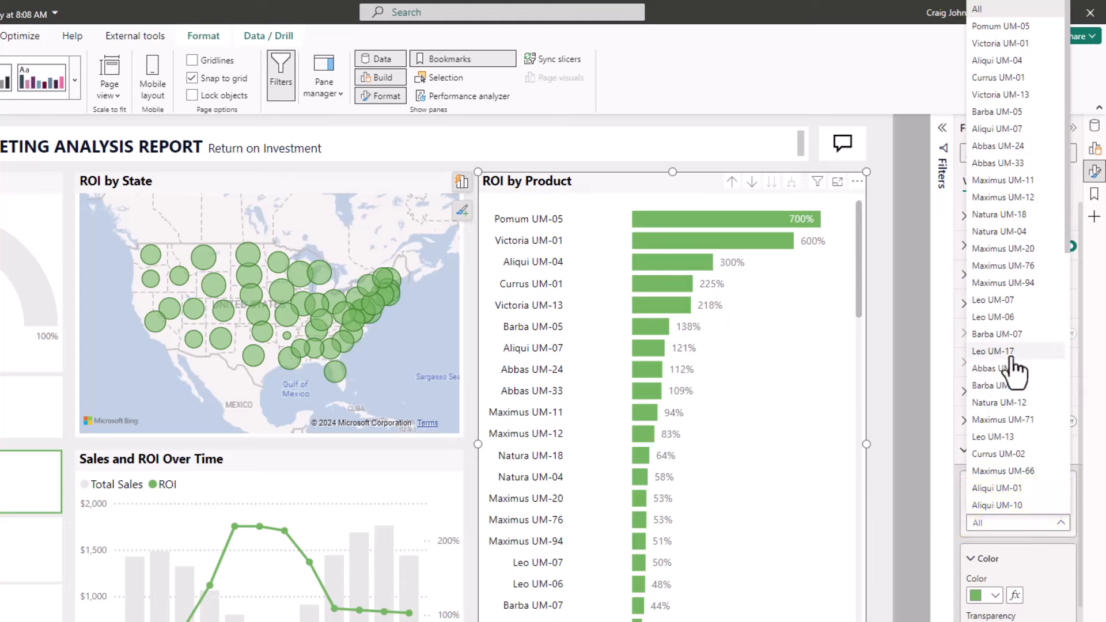
click(1001, 27)
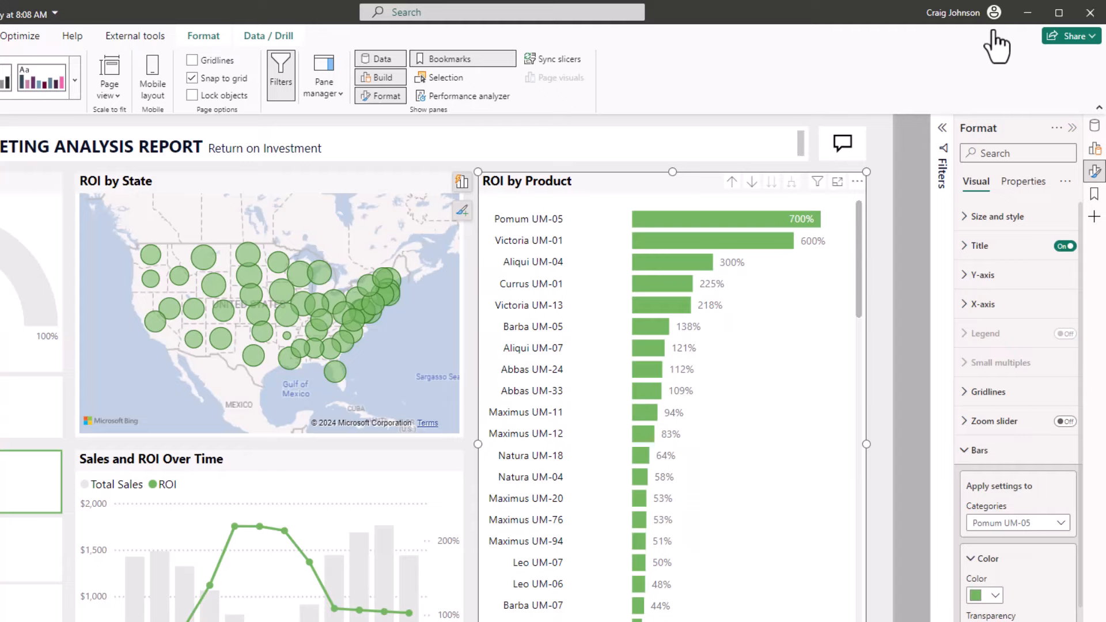
click(995, 597)
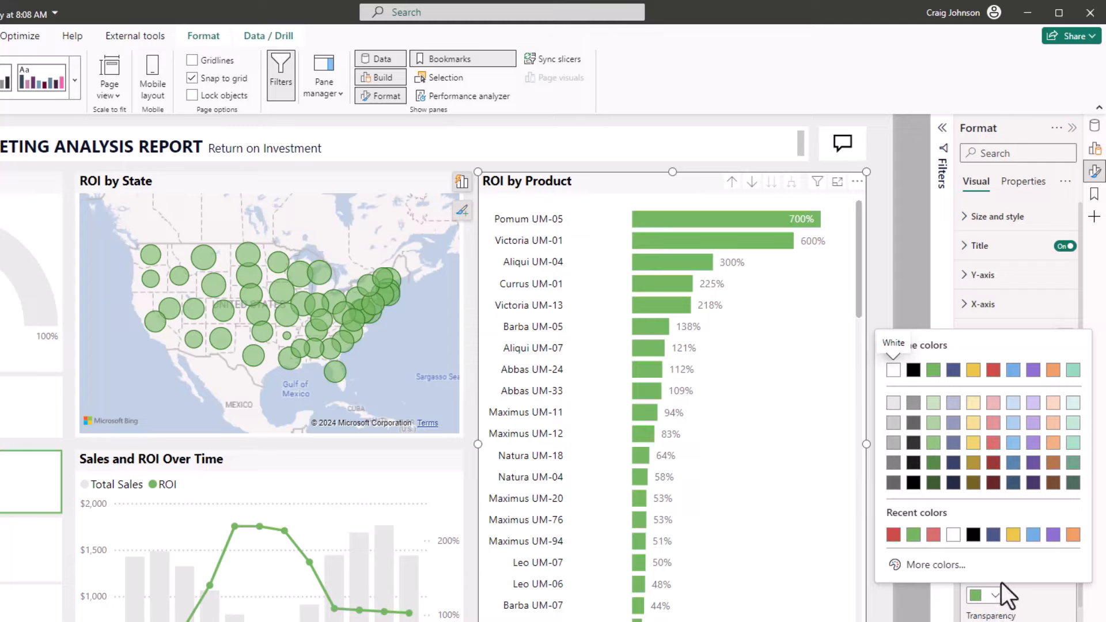
click(993, 371)
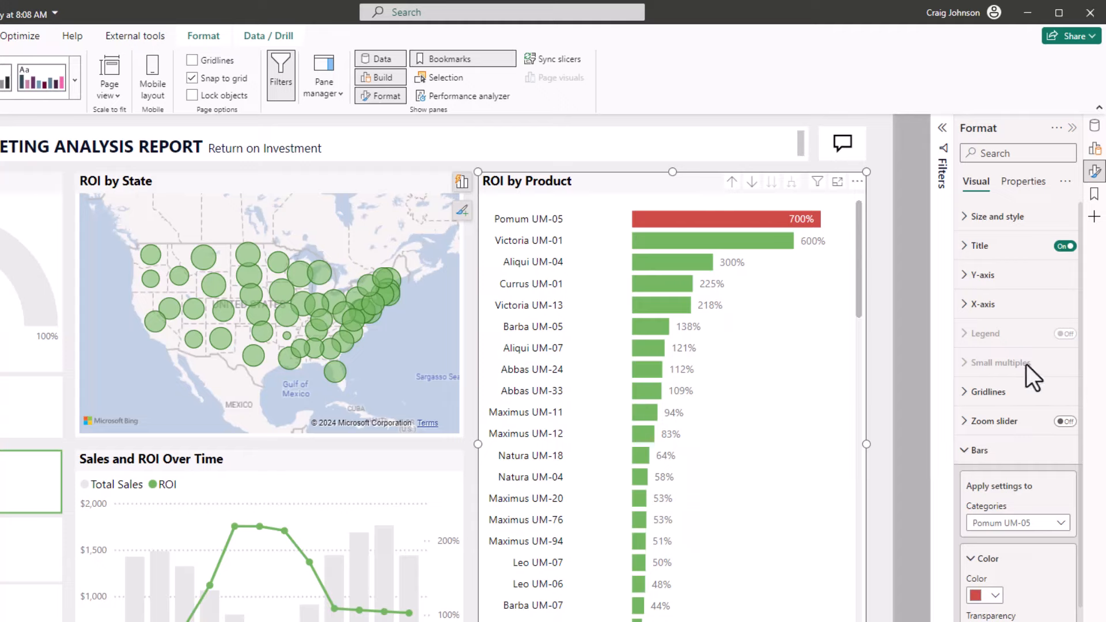
- Color only the Barba UM-05 bar of the ROI by Product chart with a lighter shade of the theme's black
mouse_move(1034, 369)
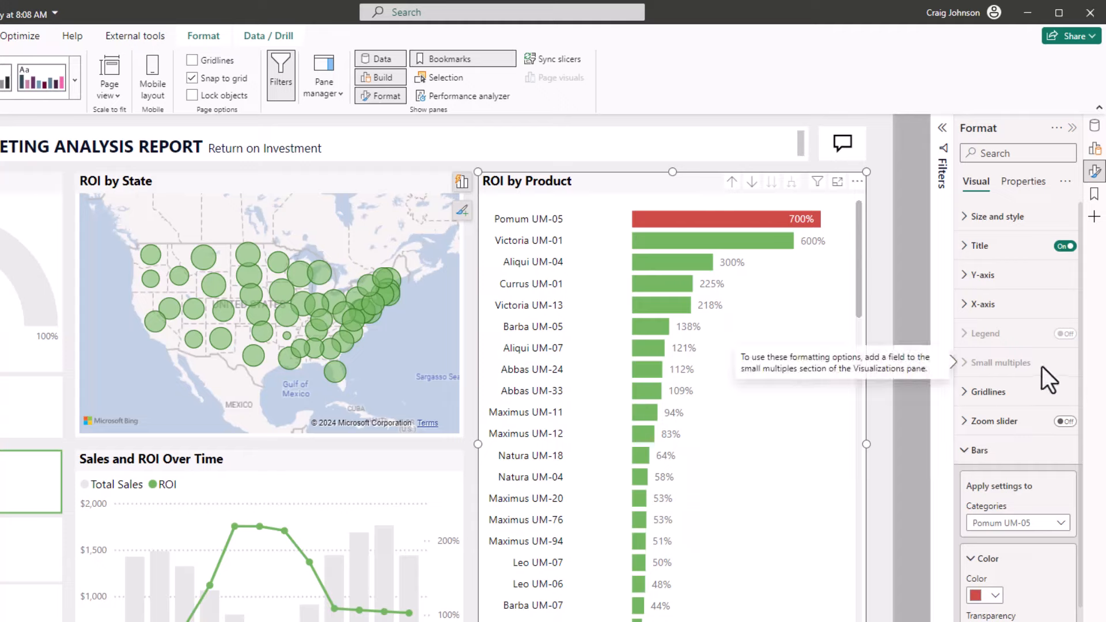
click(1062, 526)
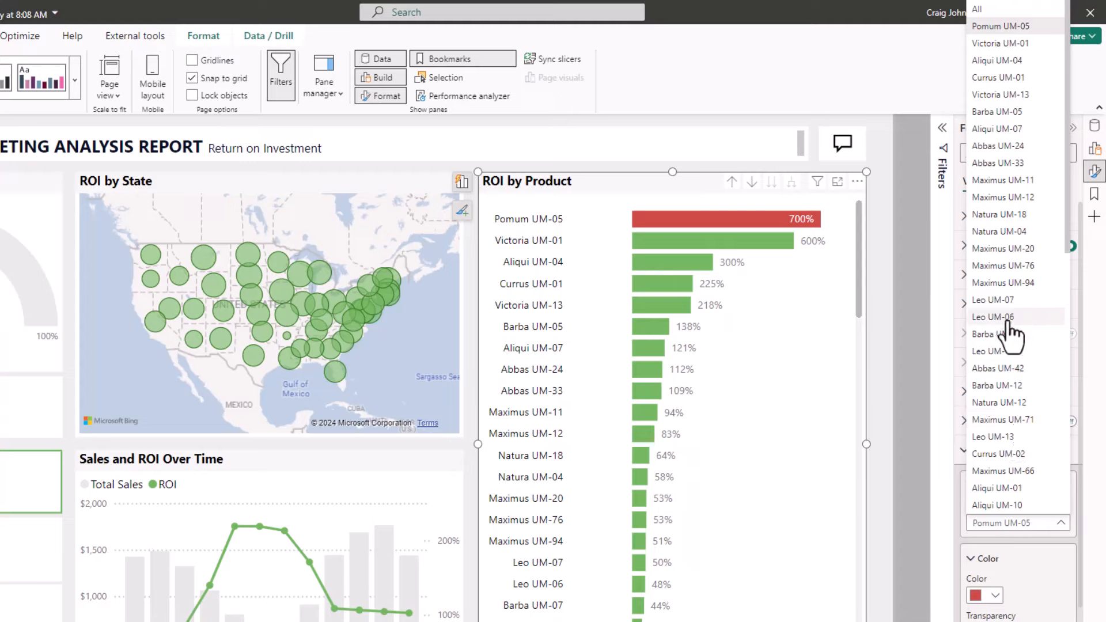
click(999, 112)
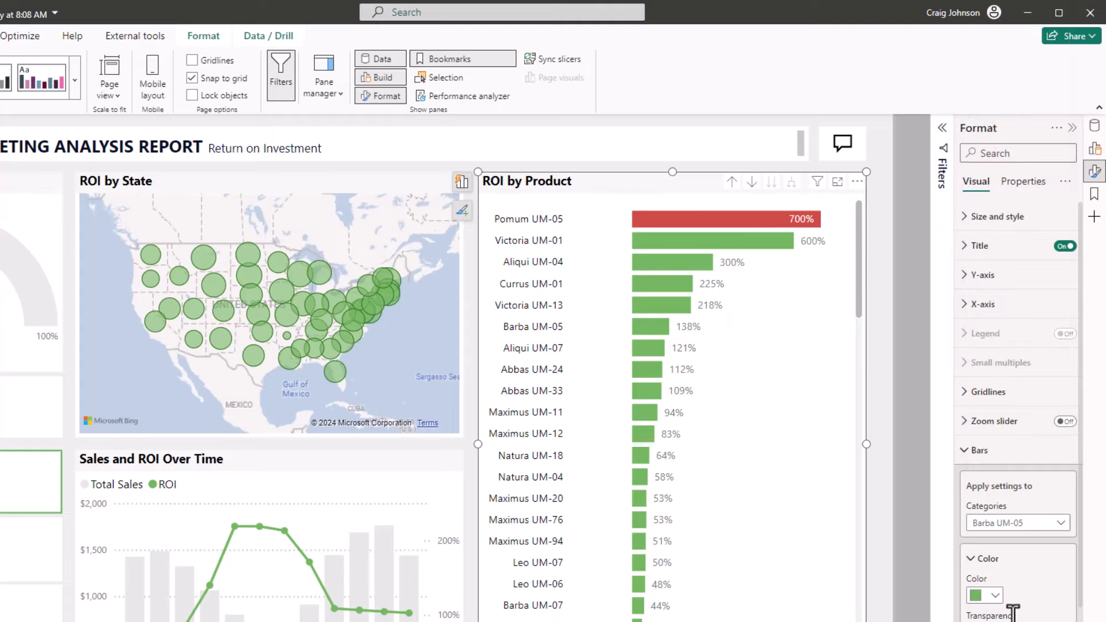
click(996, 598)
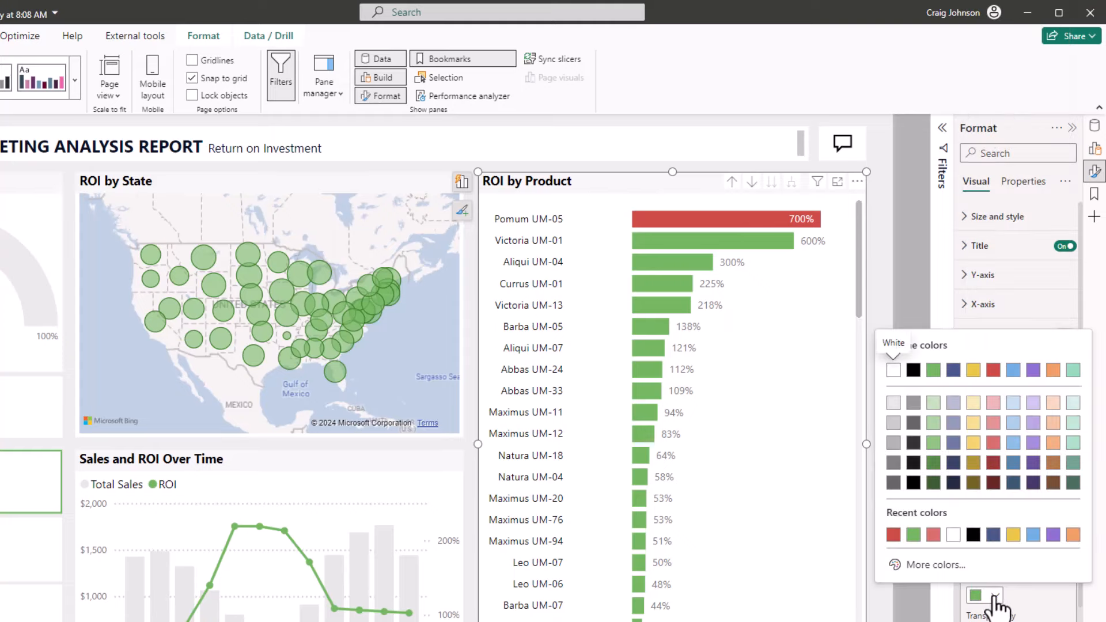
click(913, 442)
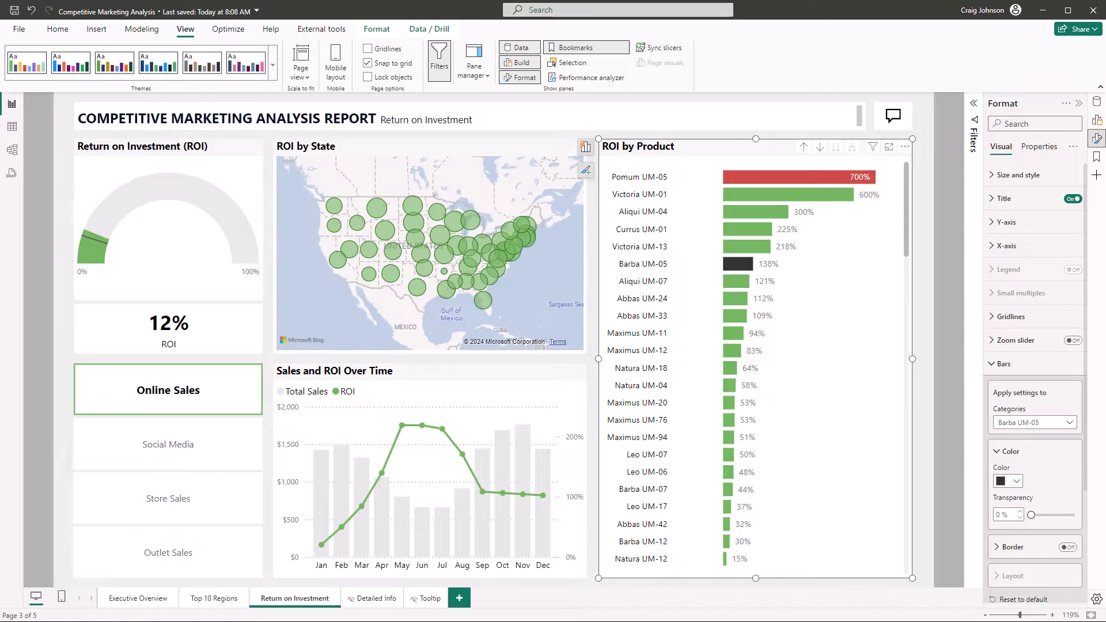
- Select the Sales and ROI Over Time chart and examine its axis fields, including the data options of Total Sales
click(468, 385)
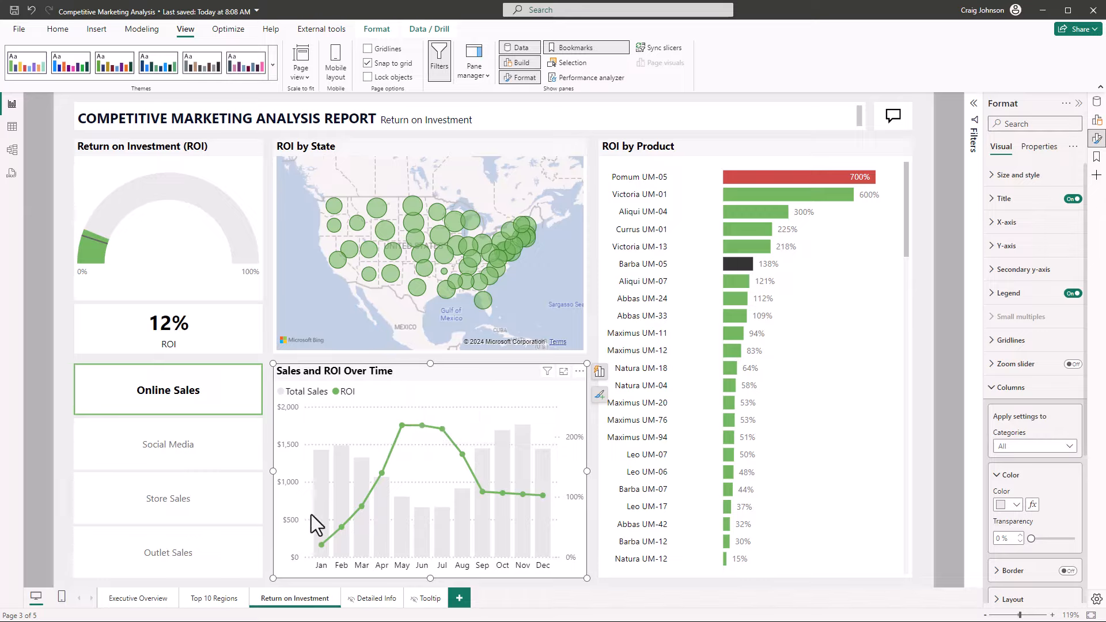
mouse_move(500, 524)
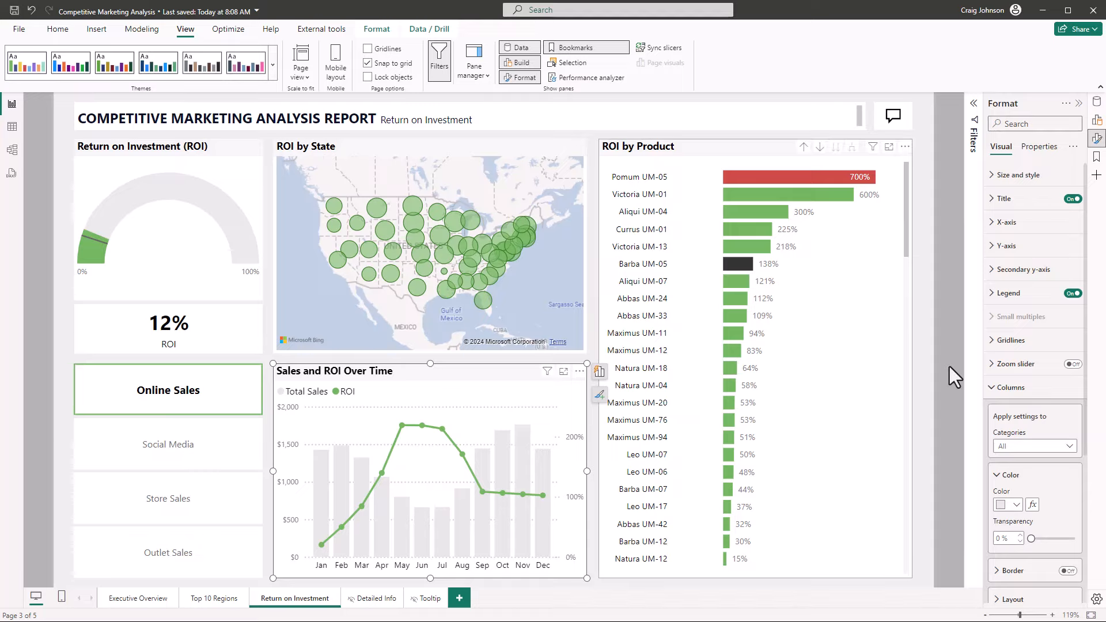
click(1098, 123)
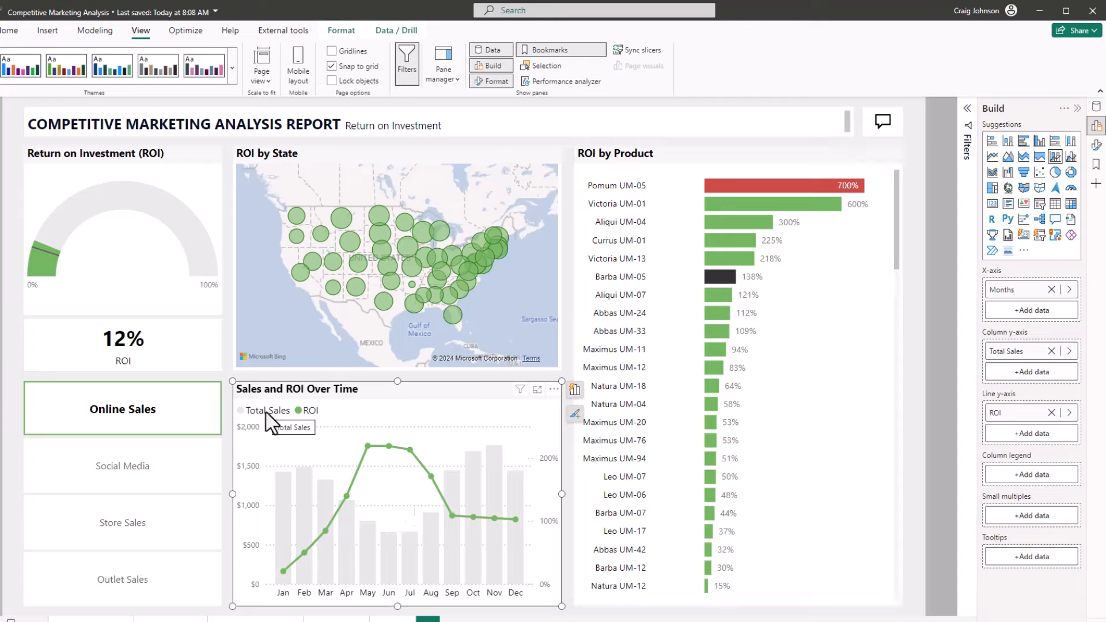
click(1067, 352)
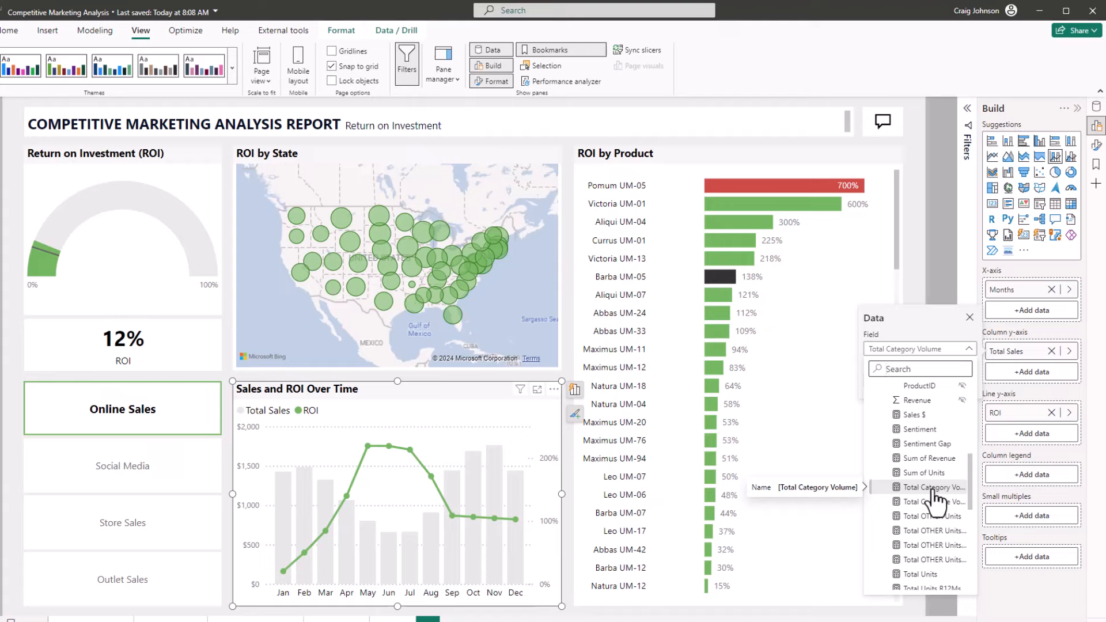
click(430, 414)
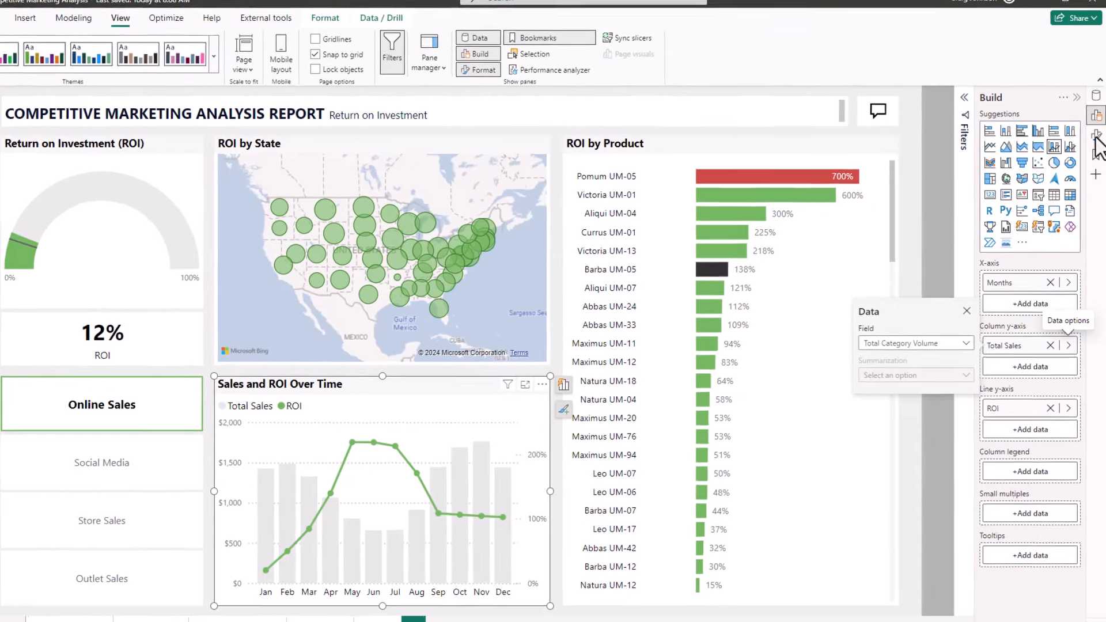
- Examine the column formatting options of the Sales and ROI Over Time chart, including the months available as categories
click(1097, 146)
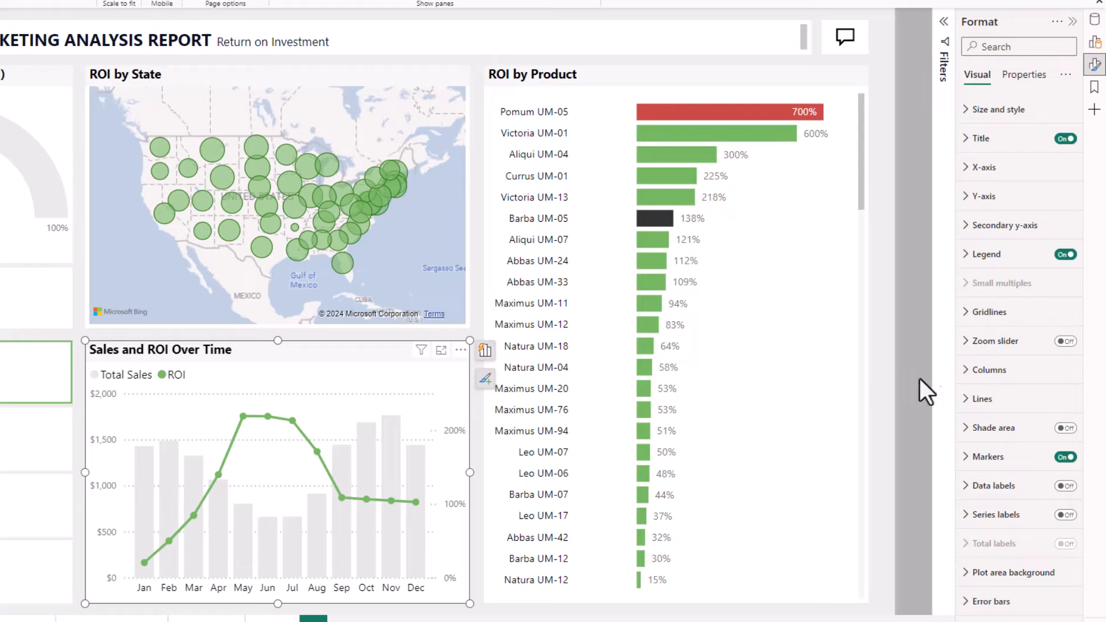
click(966, 371)
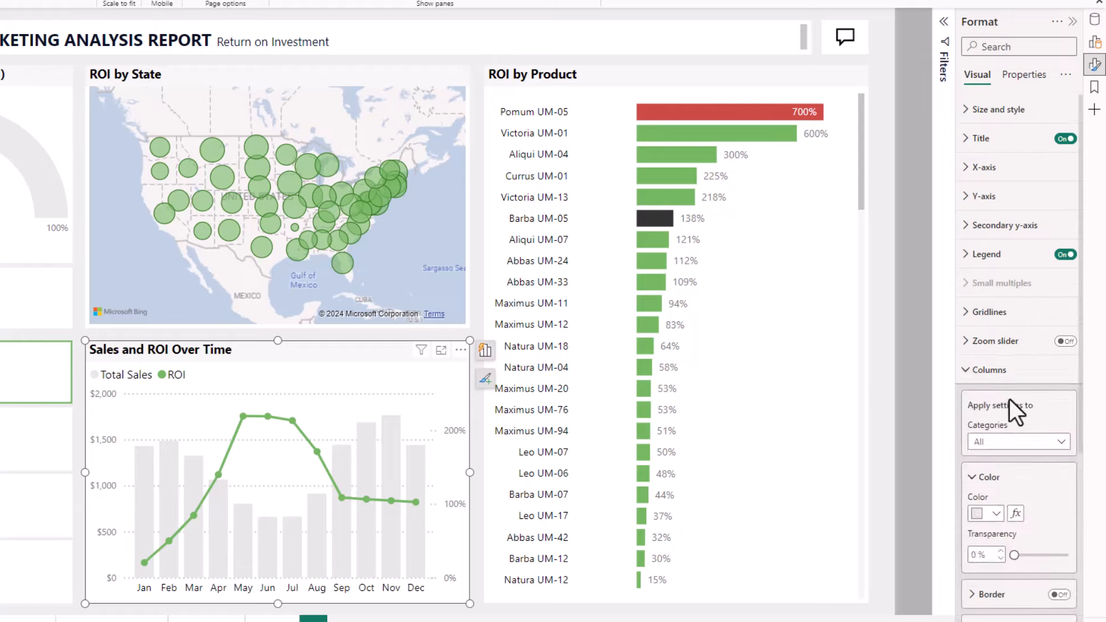
scroll(1010, 399, down, 1)
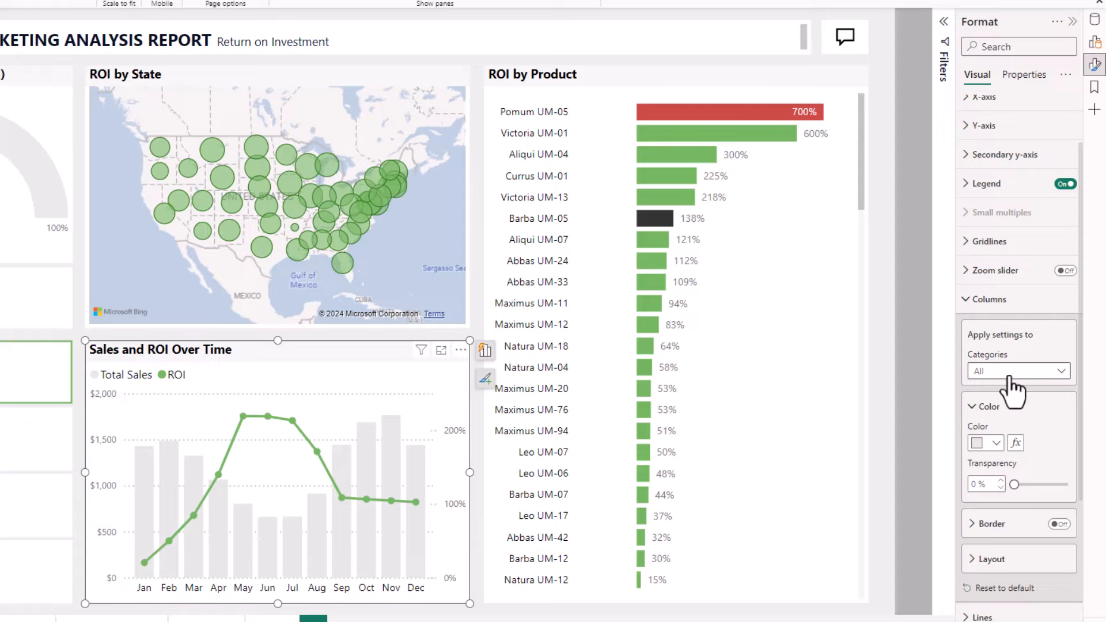
click(1012, 381)
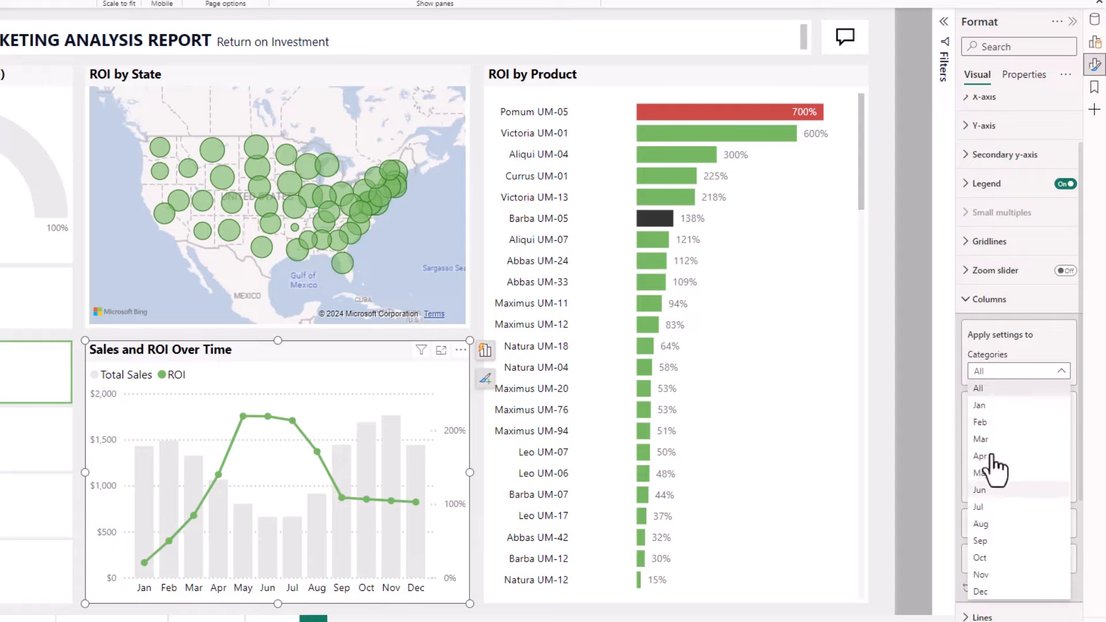
click(1035, 300)
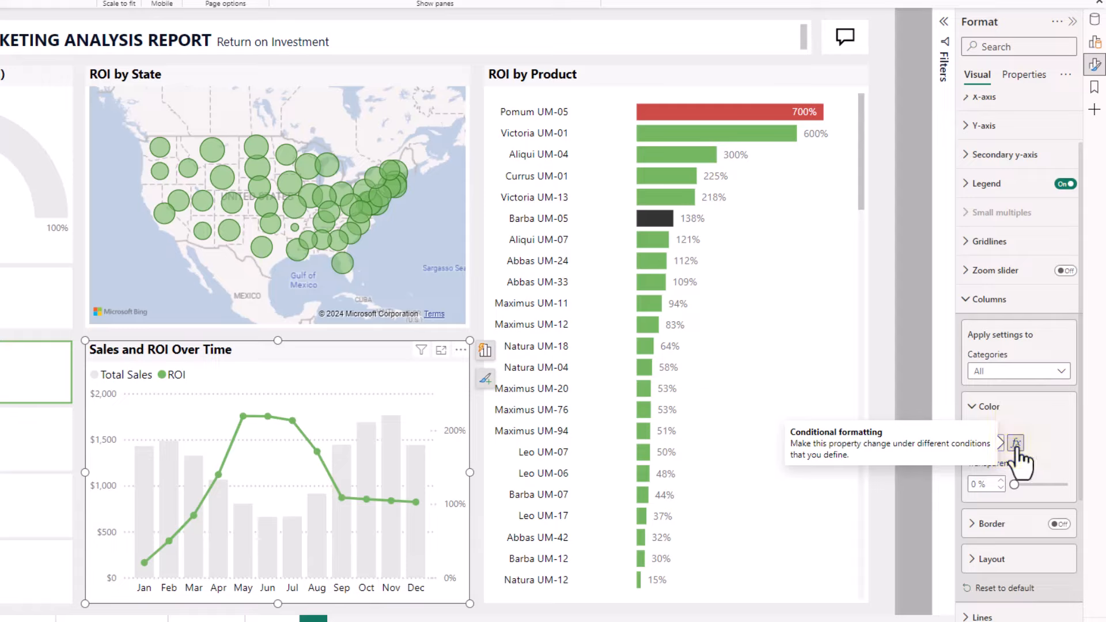
- Set up conditional formatting for the column color of all categories with the Gradient style, based on the Total Category Volume field from SalesFact
click(1018, 450)
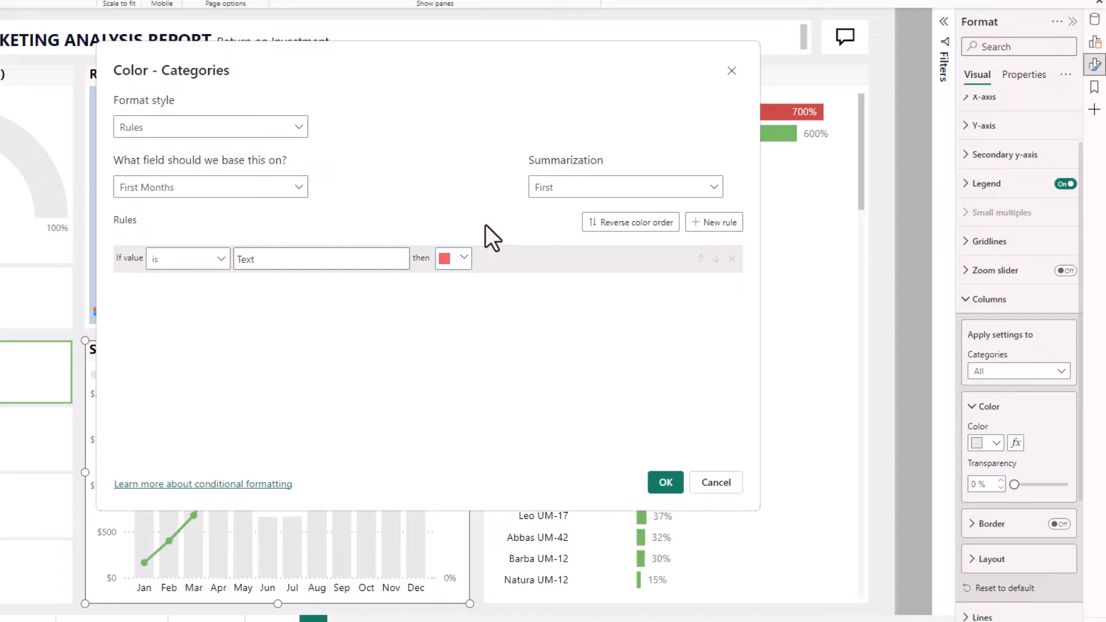
click(300, 129)
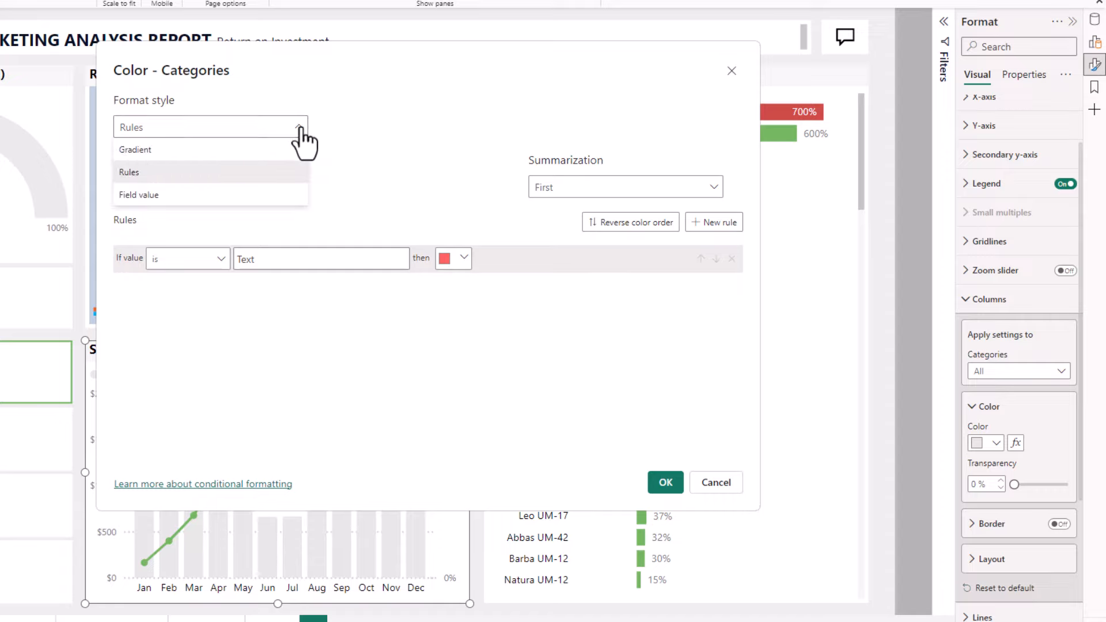
click(136, 151)
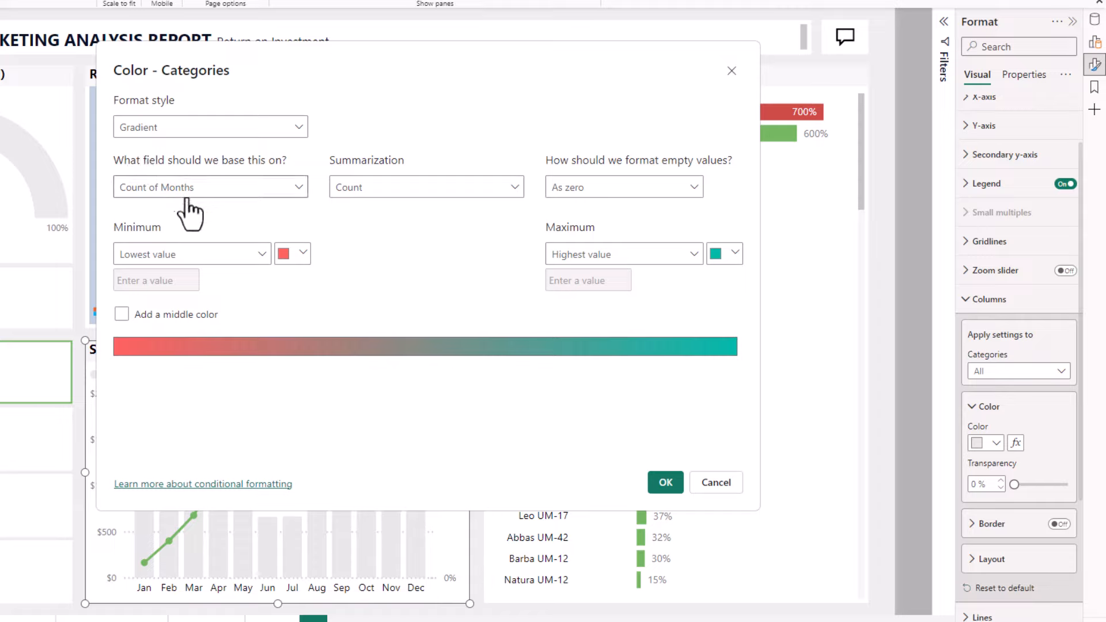
click(301, 192)
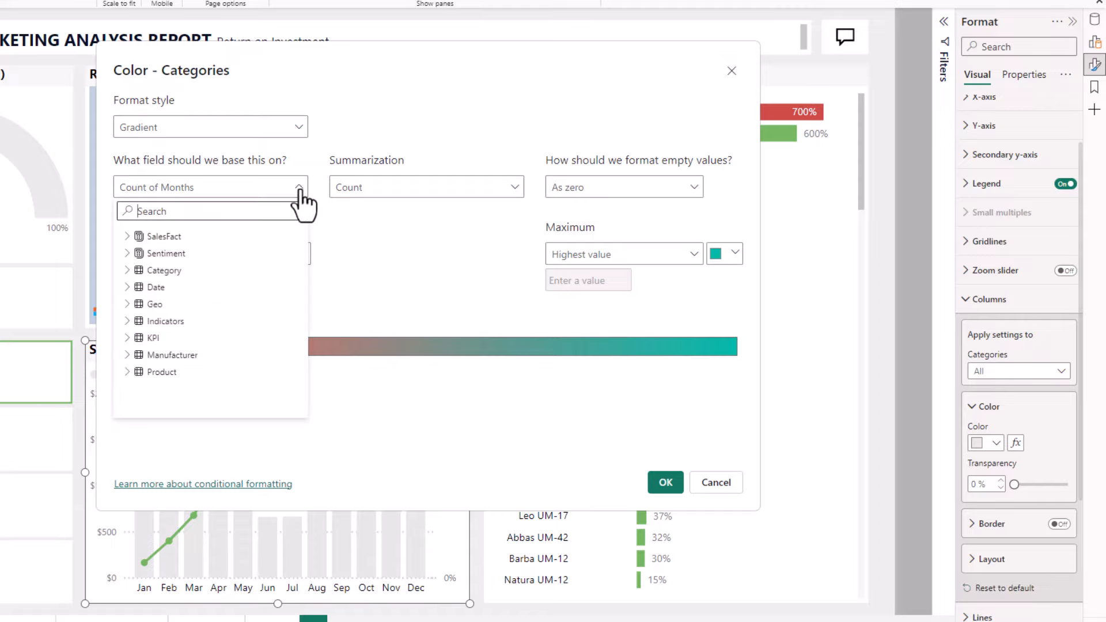
click(128, 237)
scroll(226, 352, down, 5)
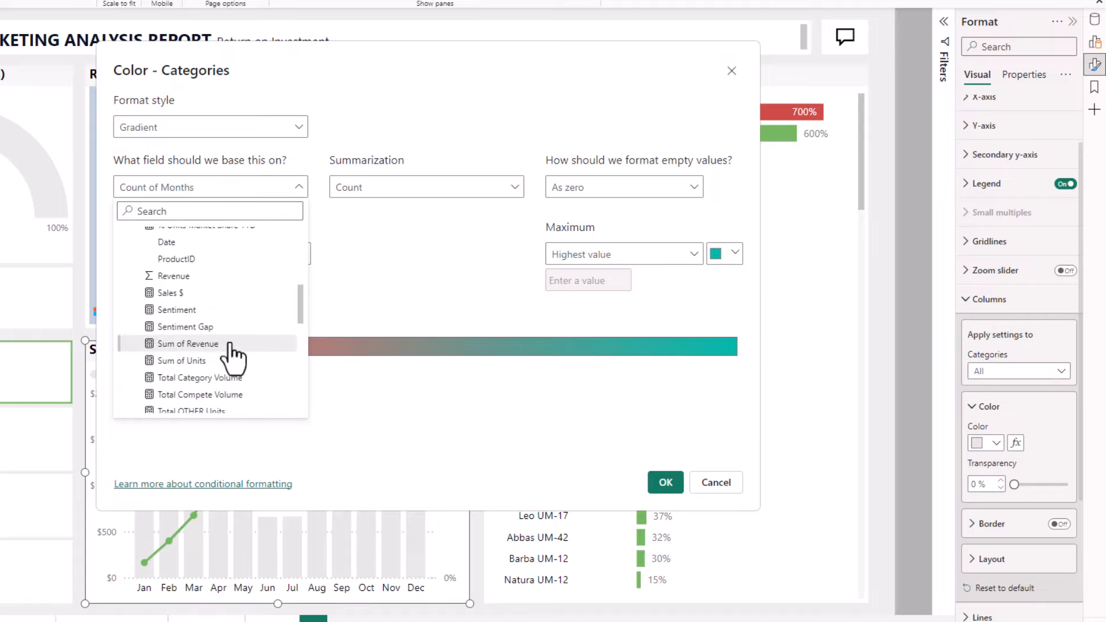
click(191, 378)
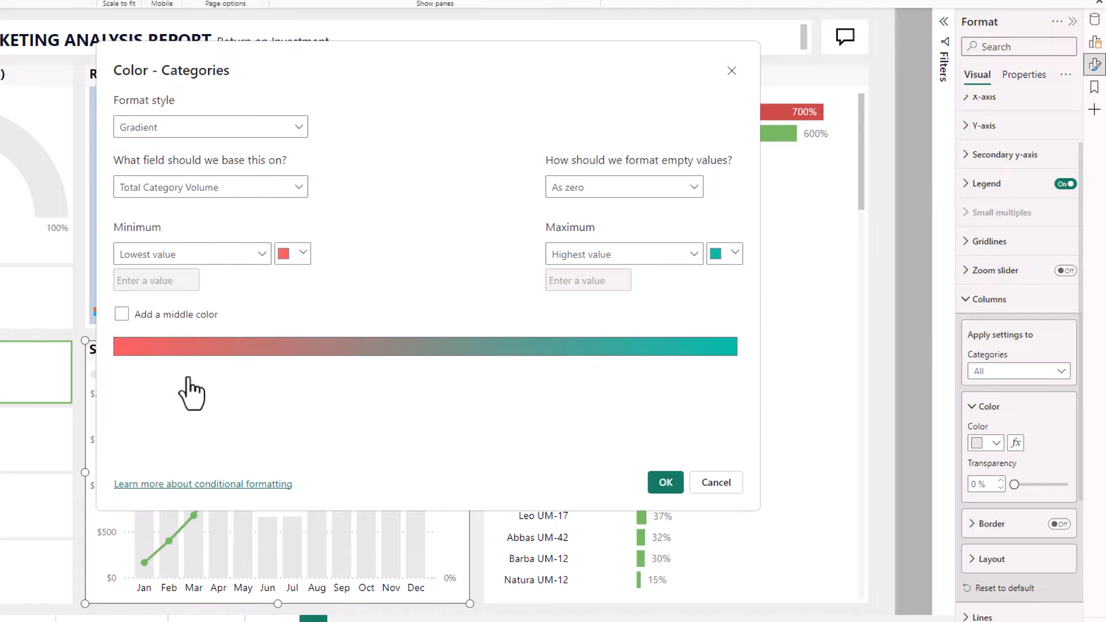
- Color the gradient's lowest value with the theme's yellow and its highest value with a darker shade of the theme's teal, and apply it
click(261, 255)
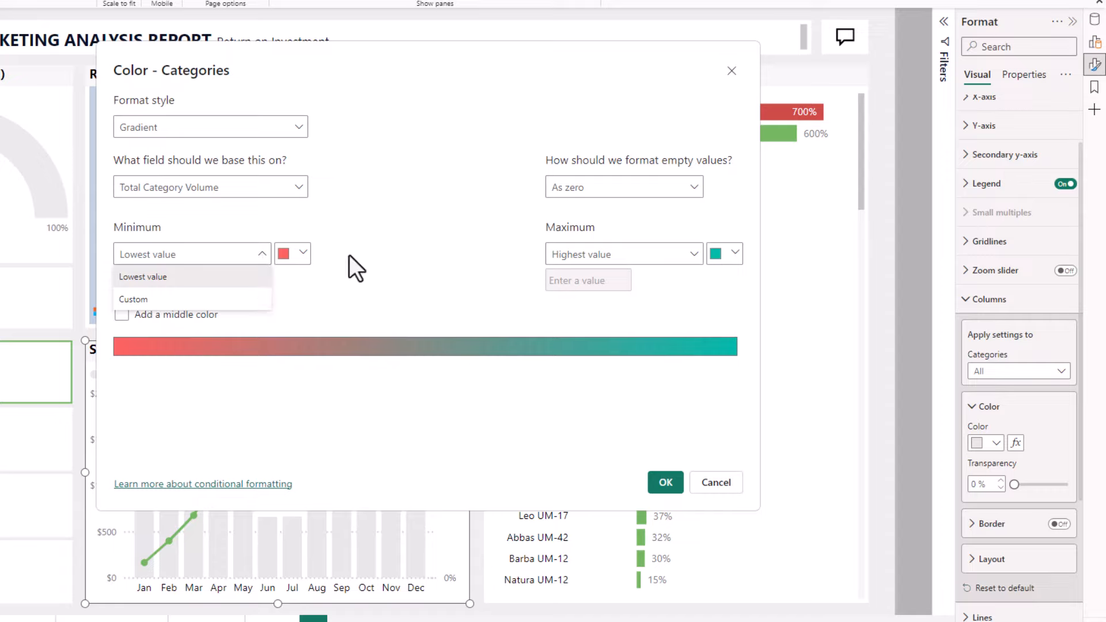
click(375, 251)
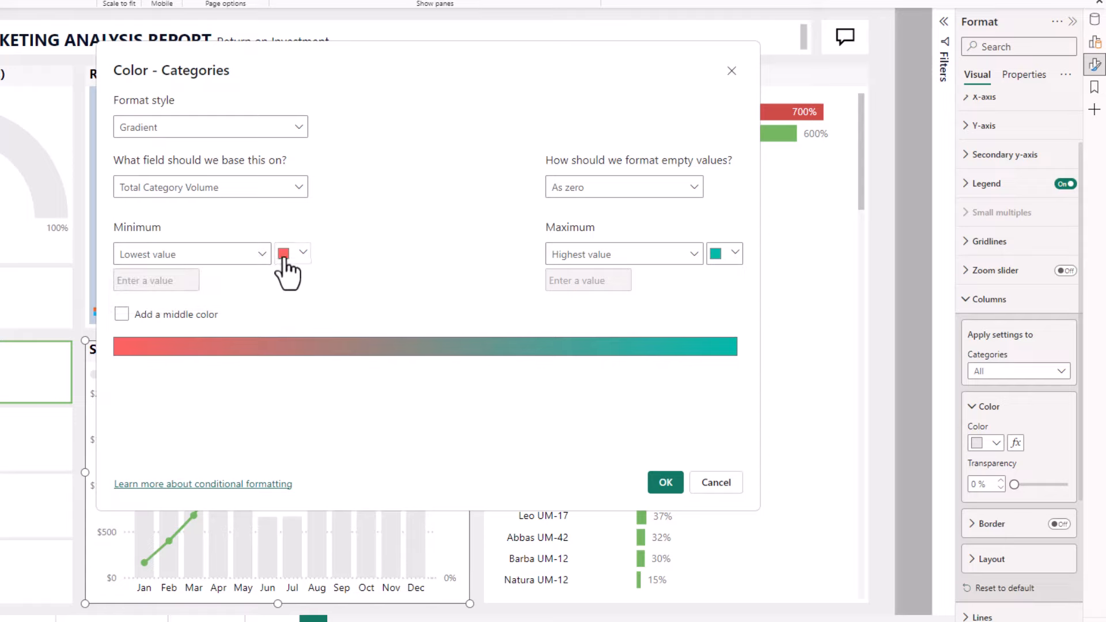
click(288, 254)
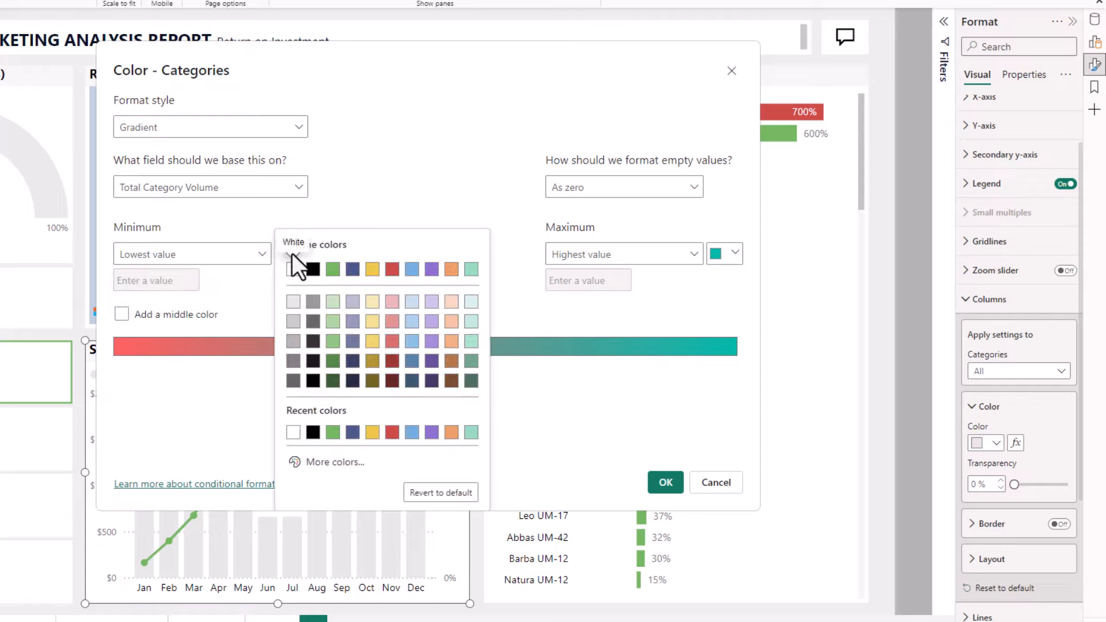
click(373, 269)
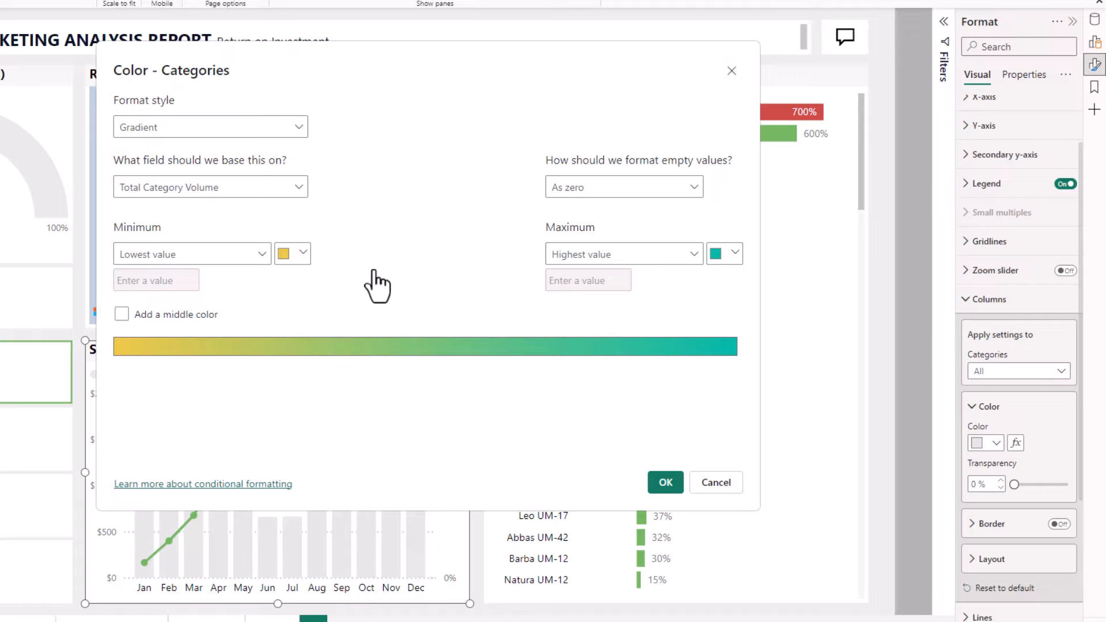
click(728, 256)
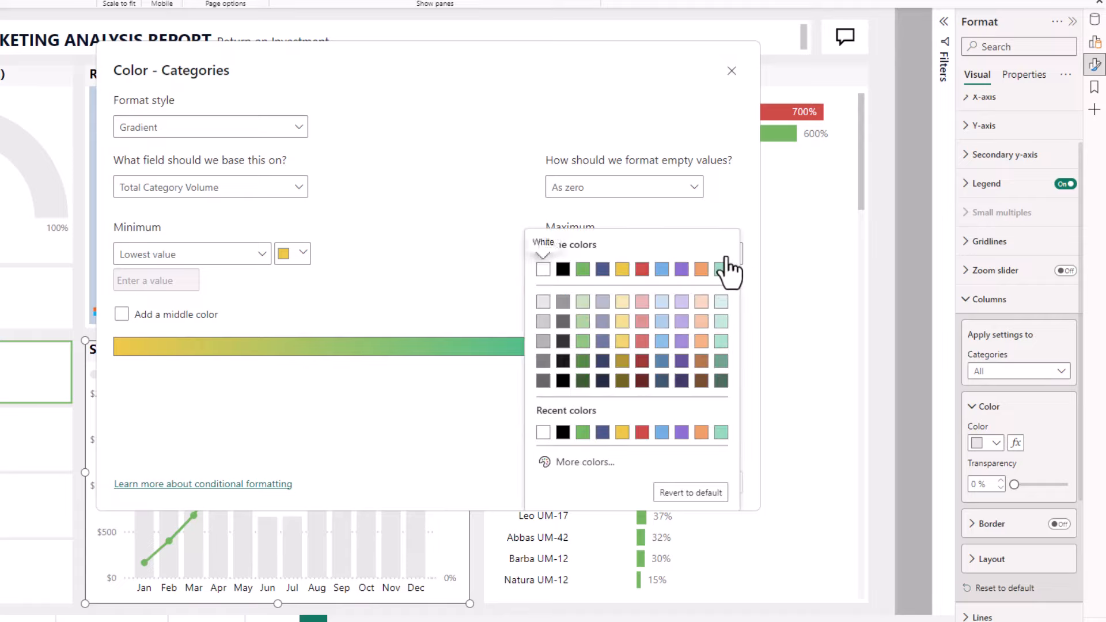
click(721, 362)
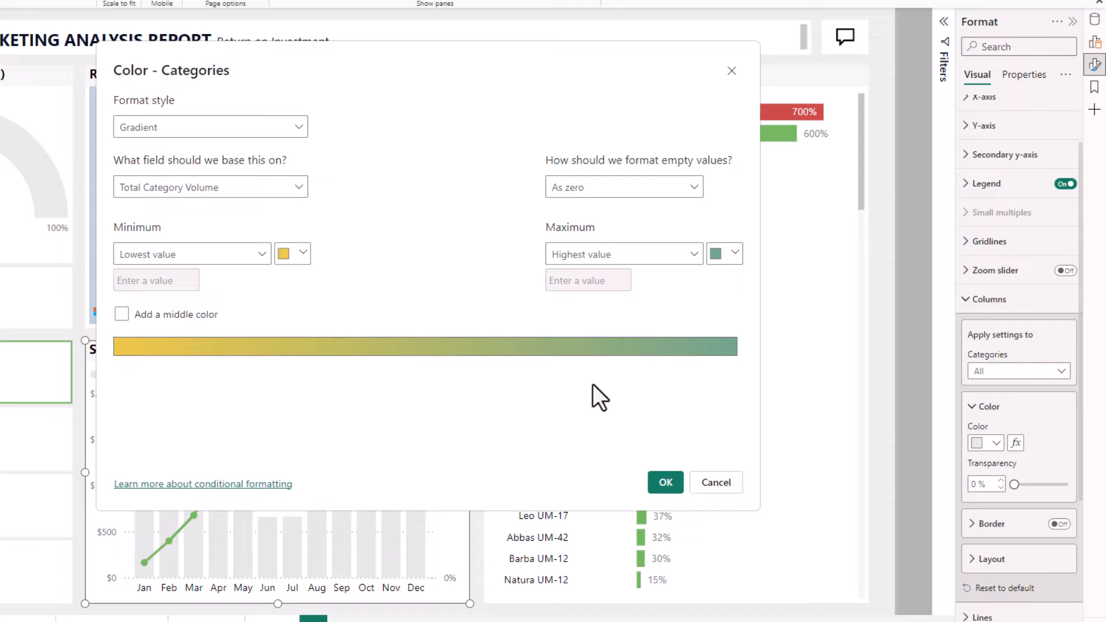
click(665, 483)
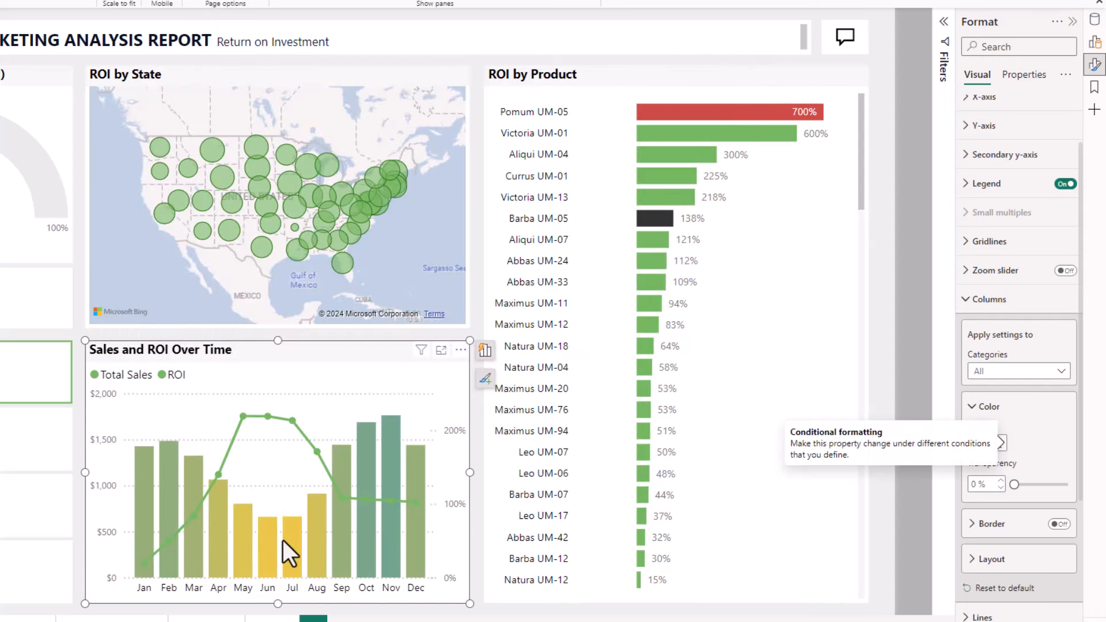
mouse_move(294, 541)
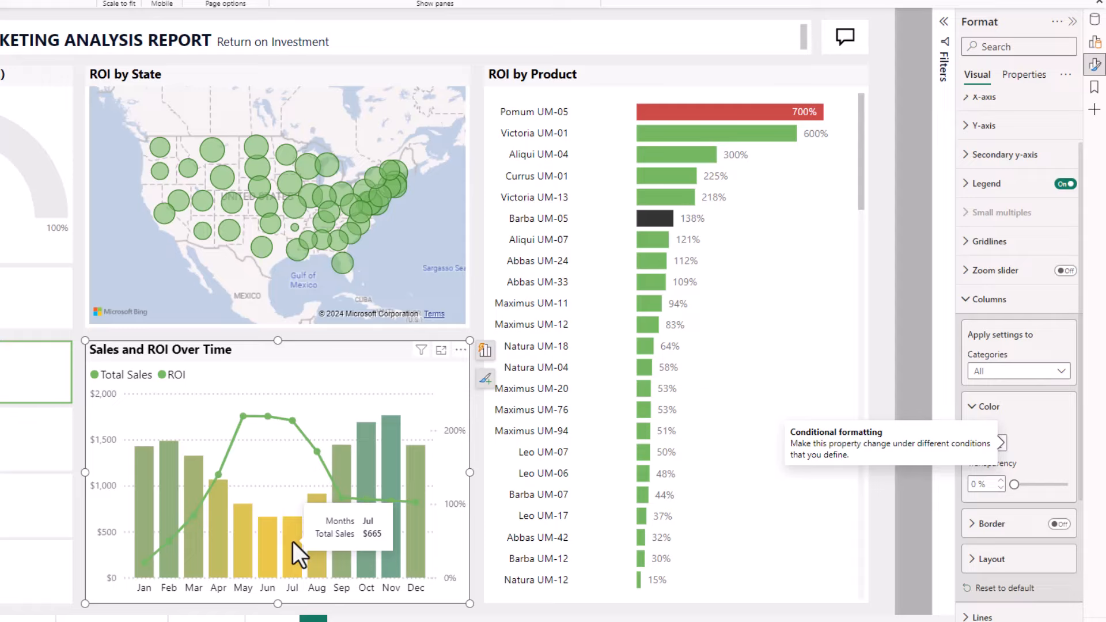